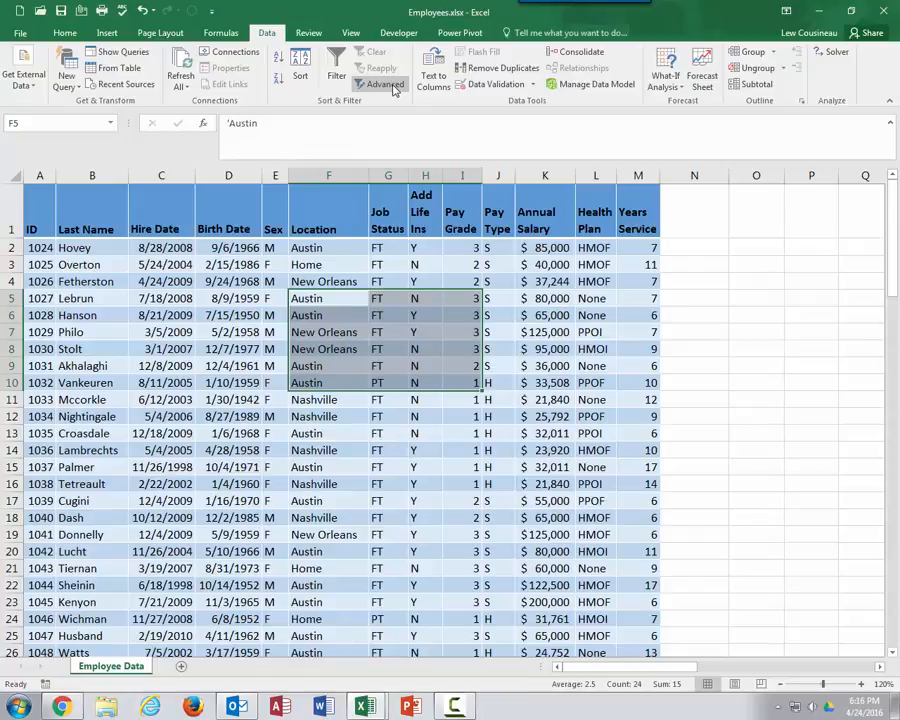
{"action": "left_click", "coordinate": [388, 87]}
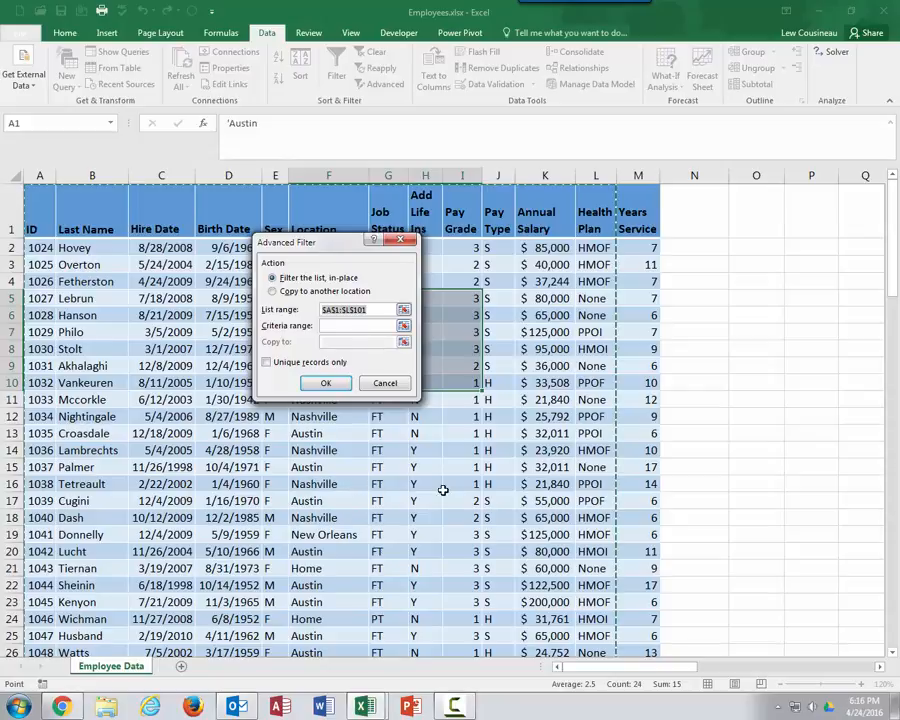
{"action": "left_click", "coordinate": [385, 383]}
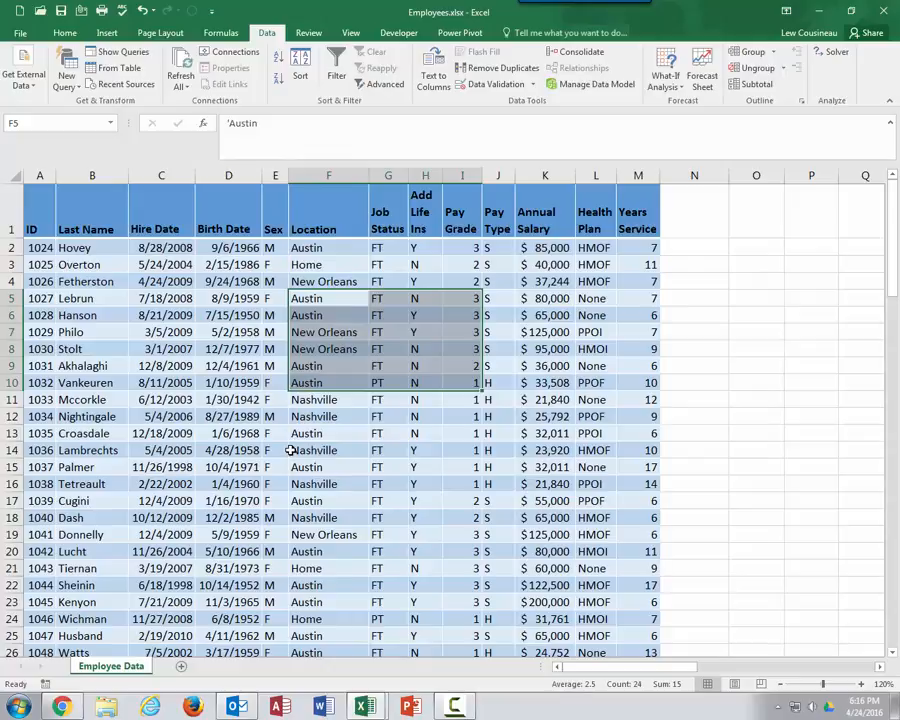
{"action": "left_click", "coordinate": [222, 338]}
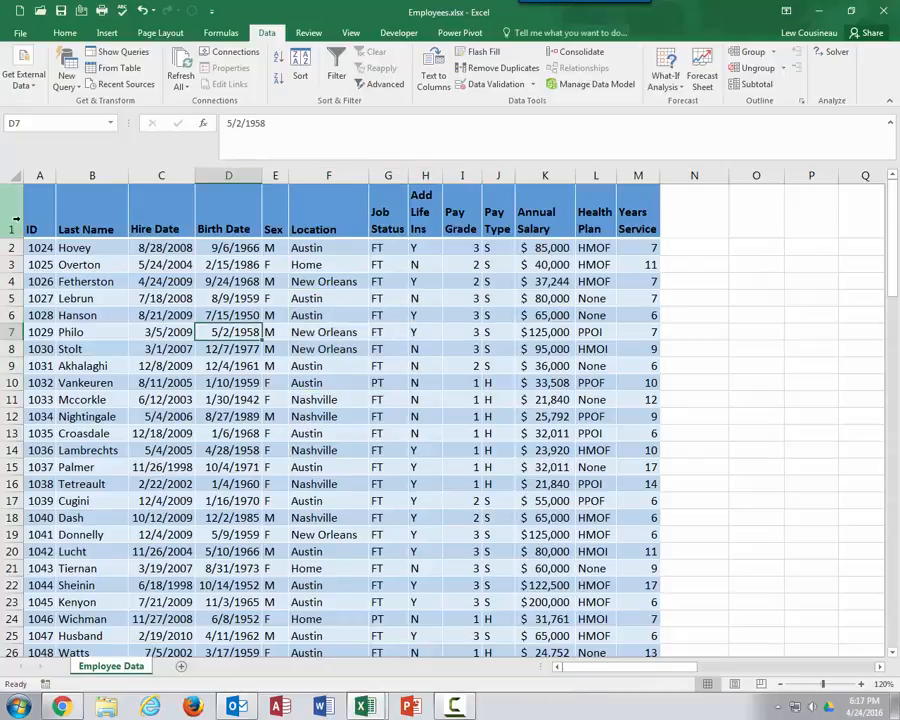
Insert six blank sheet rows above the employee table
{"action": "left_click_drag", "start_coordinate": [12, 223], "coordinate": [14, 315]}
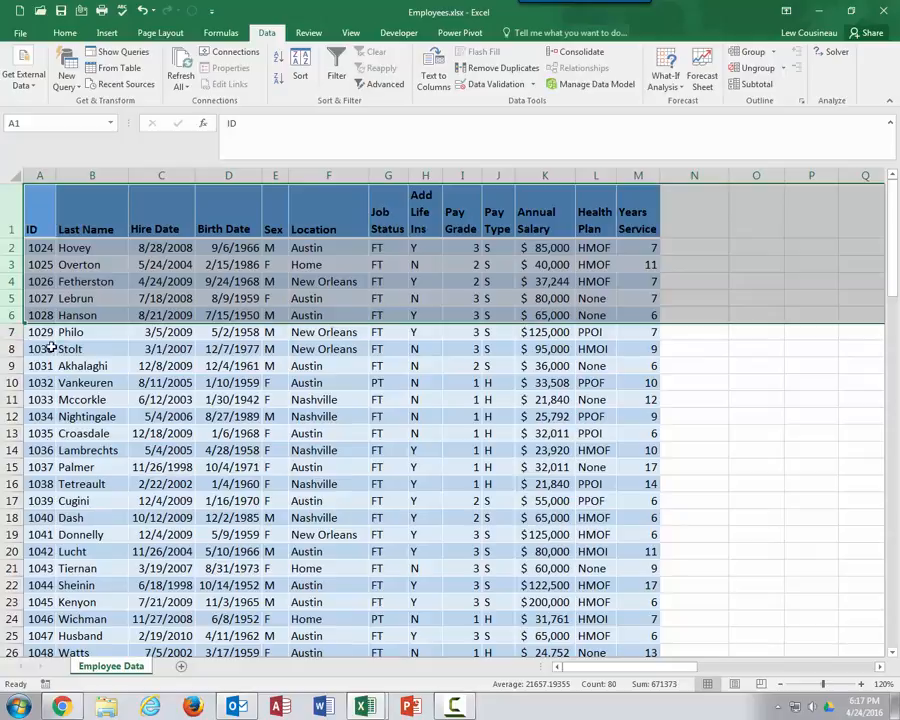
{"action": "left_click", "coordinate": [65, 33]}
{"action": "left_click", "coordinate": [635, 82]}
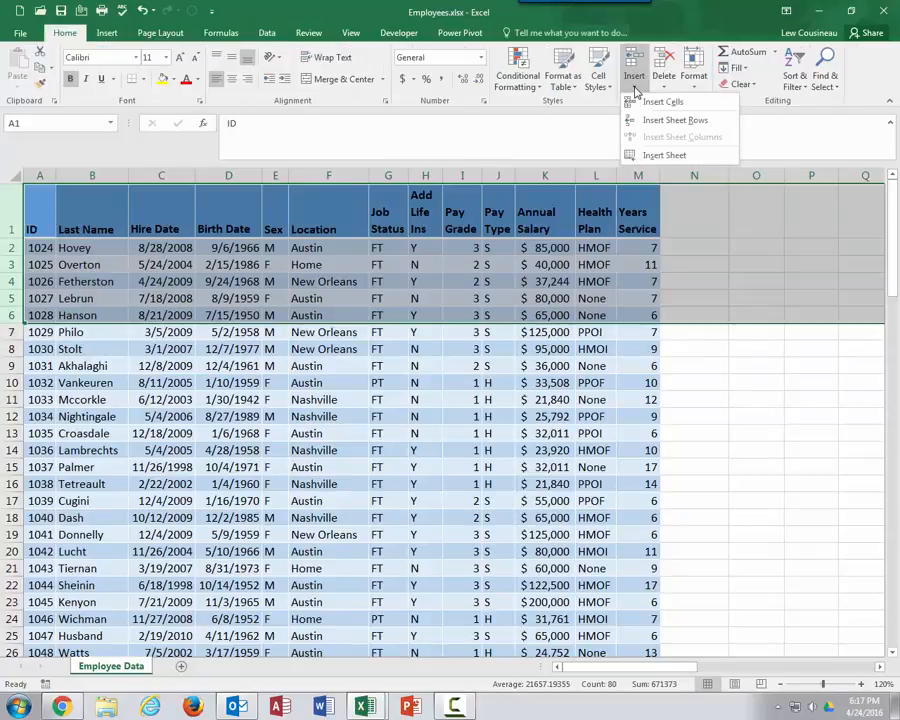
{"action": "left_click", "coordinate": [663, 121]}
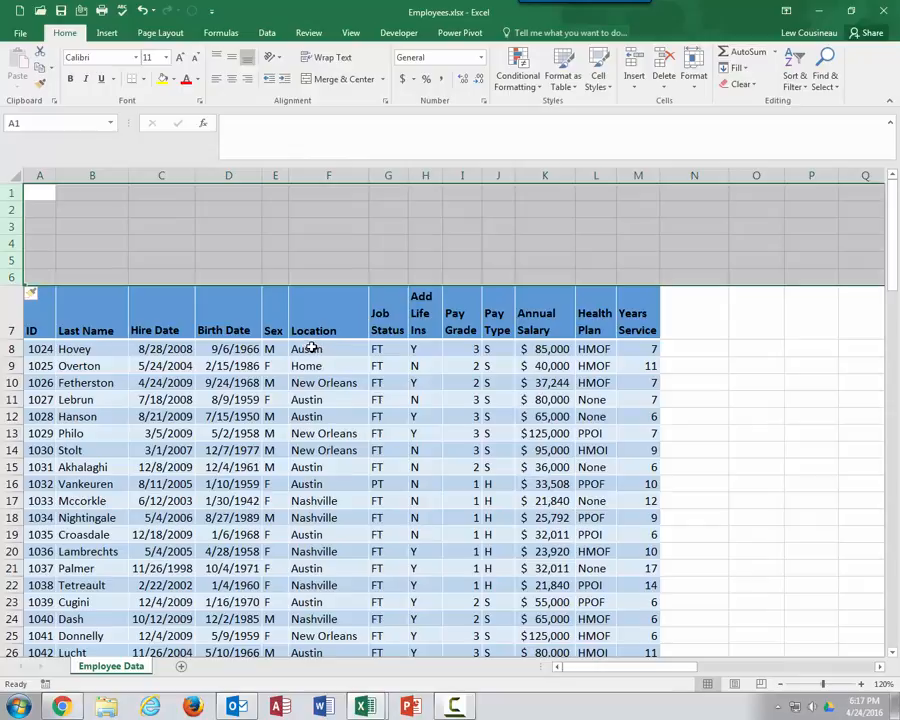
Copy the Location column header into cell F1
{"action": "left_click_drag", "start_coordinate": [312, 346], "coordinate": [548, 377]}
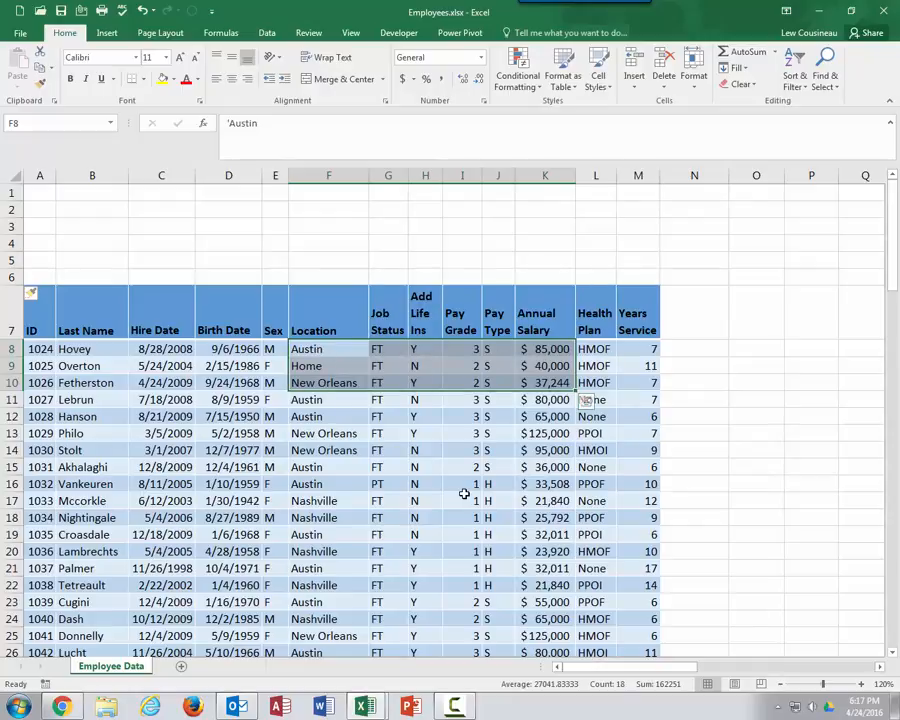
{"action": "key", "text": "Up"}
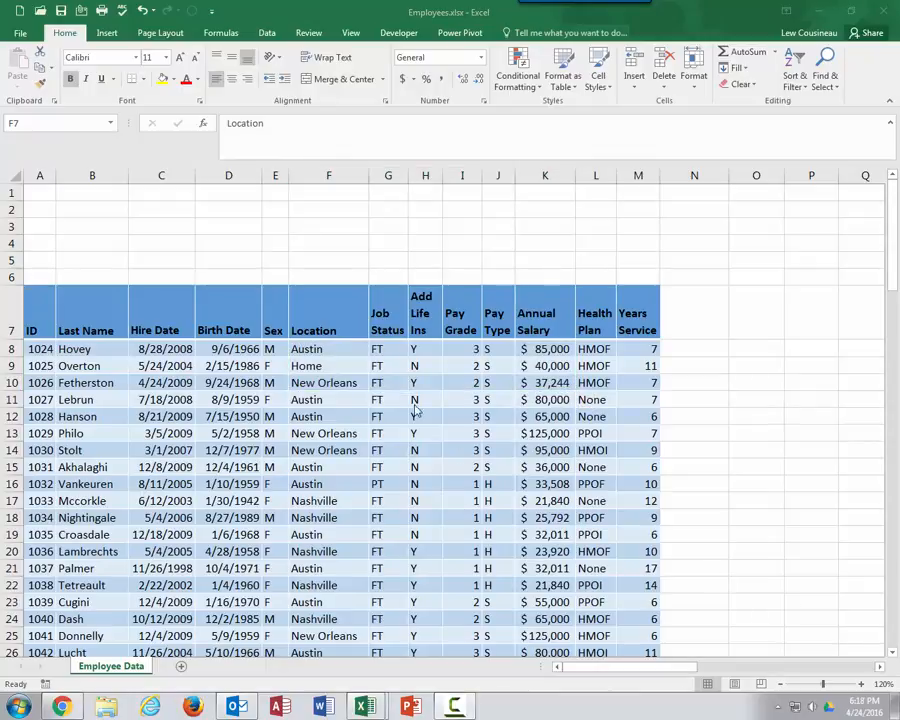
{"action": "left_click", "coordinate": [334, 320]}
{"action": "key", "text": "ctrl+c"}
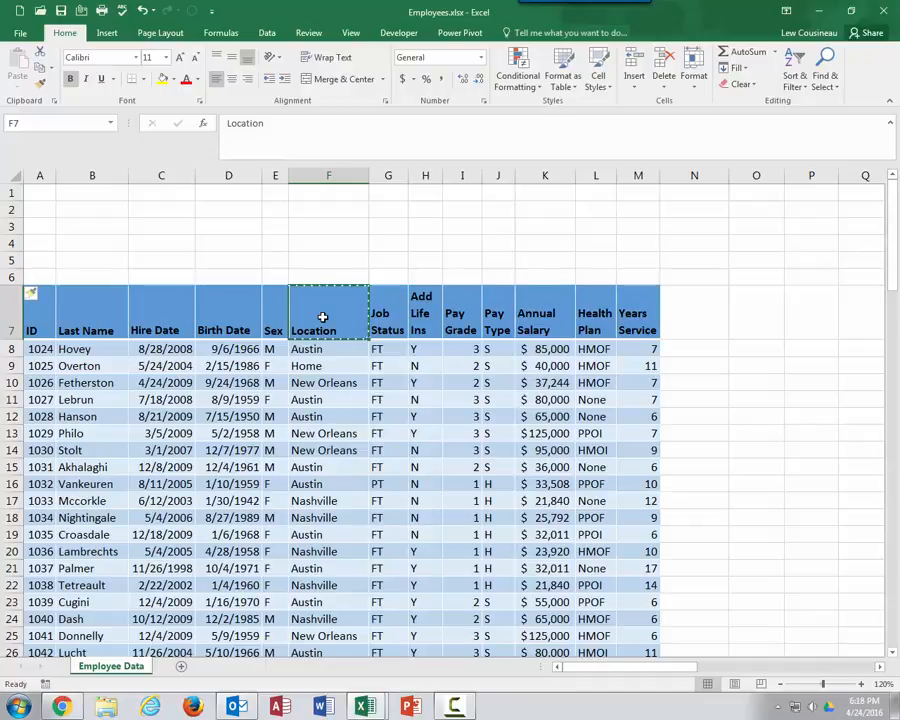
{"action": "left_click", "coordinate": [340, 197]}
{"action": "key", "text": "ctrl+v"}
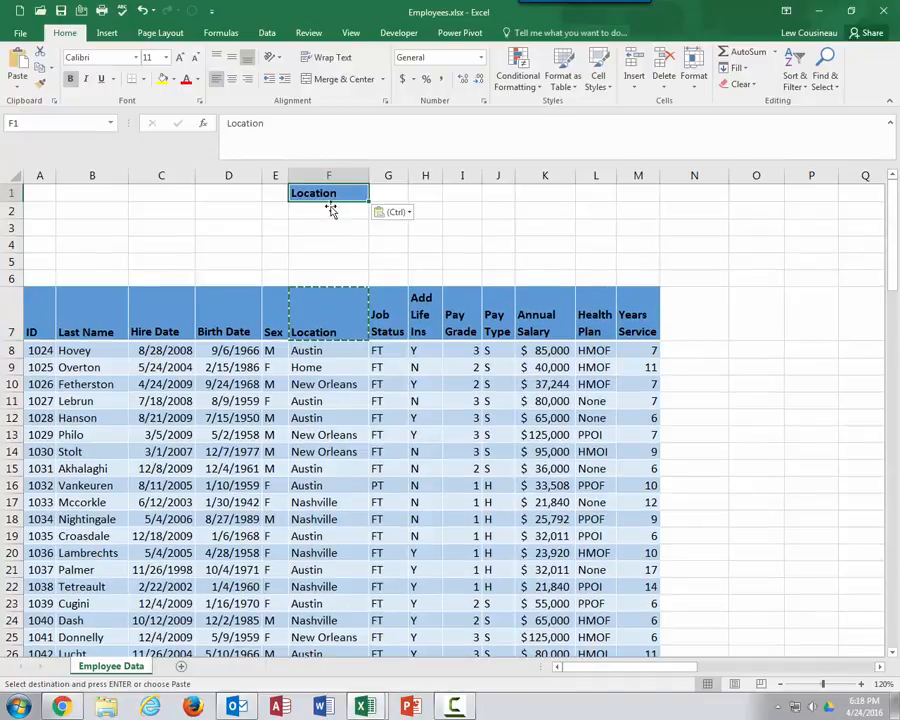
Copy the Annual Salary header into cell G1, then widen column G and fit row 1's height
{"action": "left_click", "coordinate": [530, 319]}
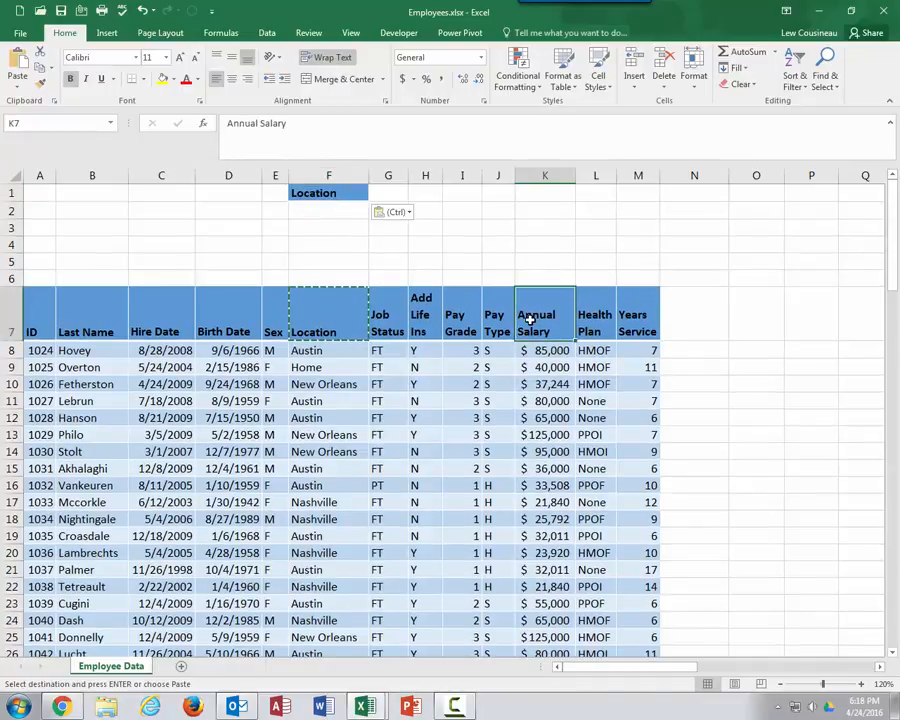
{"action": "key", "text": "ctrl+c"}
{"action": "left_click", "coordinate": [394, 197]}
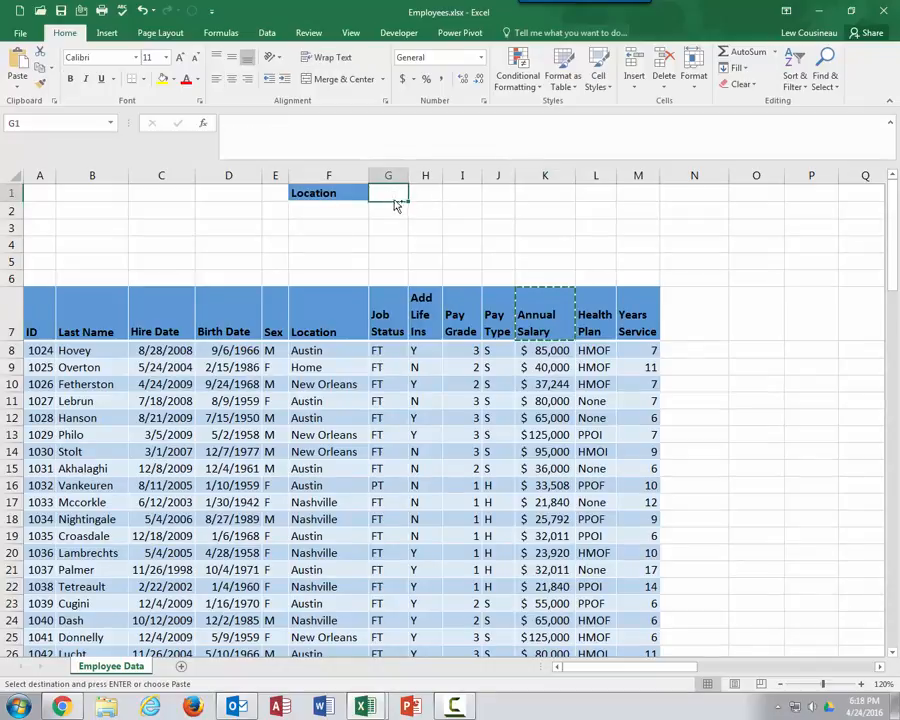
{"action": "key", "text": "ctrl+v"}
{"action": "left_click_drag", "start_coordinate": [410, 177], "coordinate": [432, 177]}
{"action": "double_click", "coordinate": [8, 236]}
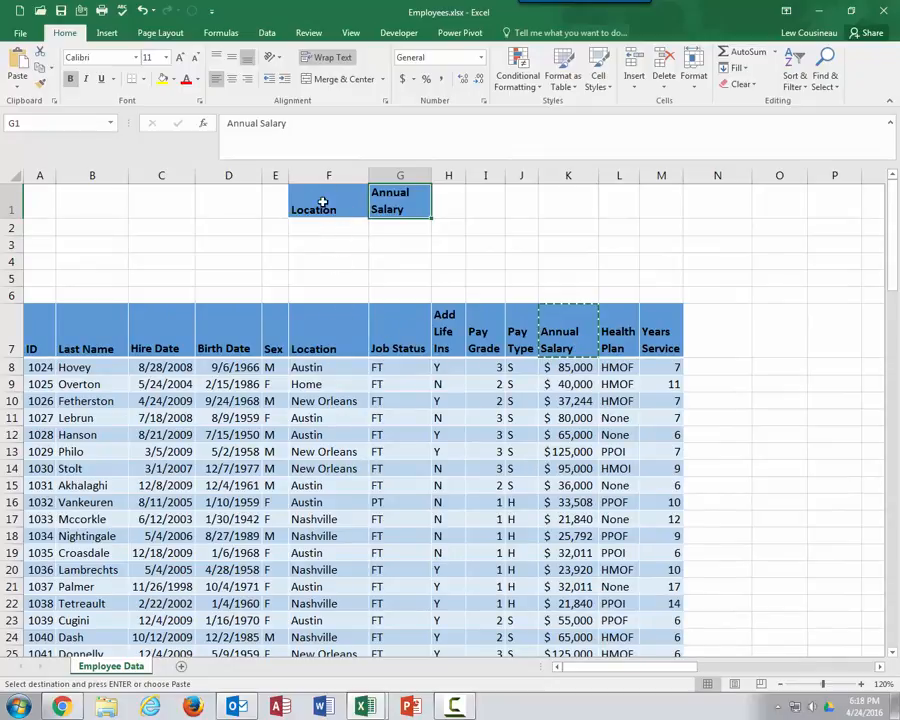
Move the two copied headers to cells A1:B1 and widen column A
{"action": "left_click_drag", "start_coordinate": [322, 203], "coordinate": [400, 203]}
{"action": "left_click_drag", "start_coordinate": [286, 206], "coordinate": [40, 208]}
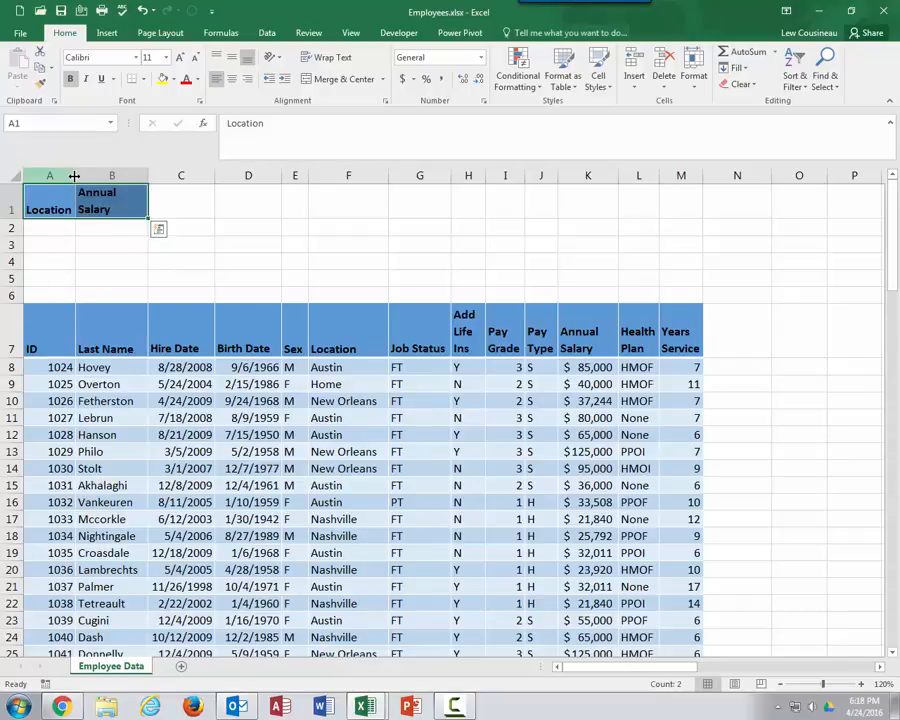
{"action": "left_click_drag", "start_coordinate": [75, 175], "coordinate": [119, 175]}
Enter Austin in A2 and New Orleans in A3 as location criteria
{"action": "left_click", "coordinate": [61, 228]}
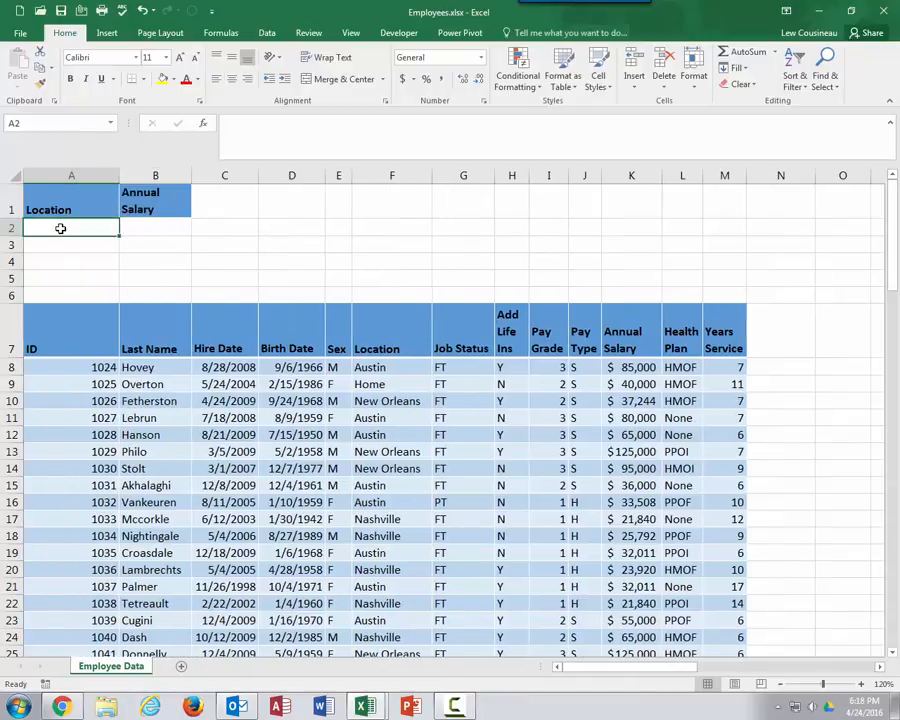
{"action": "type", "text": "Auti"}
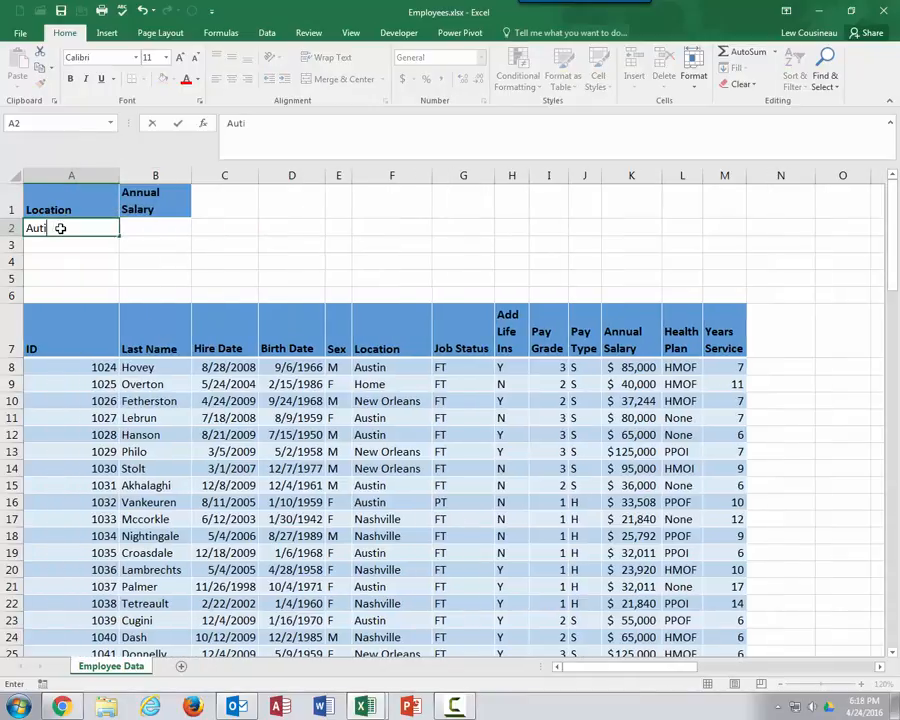
{"action": "type", "text": "nin"}
{"action": "key", "text": "Return"}
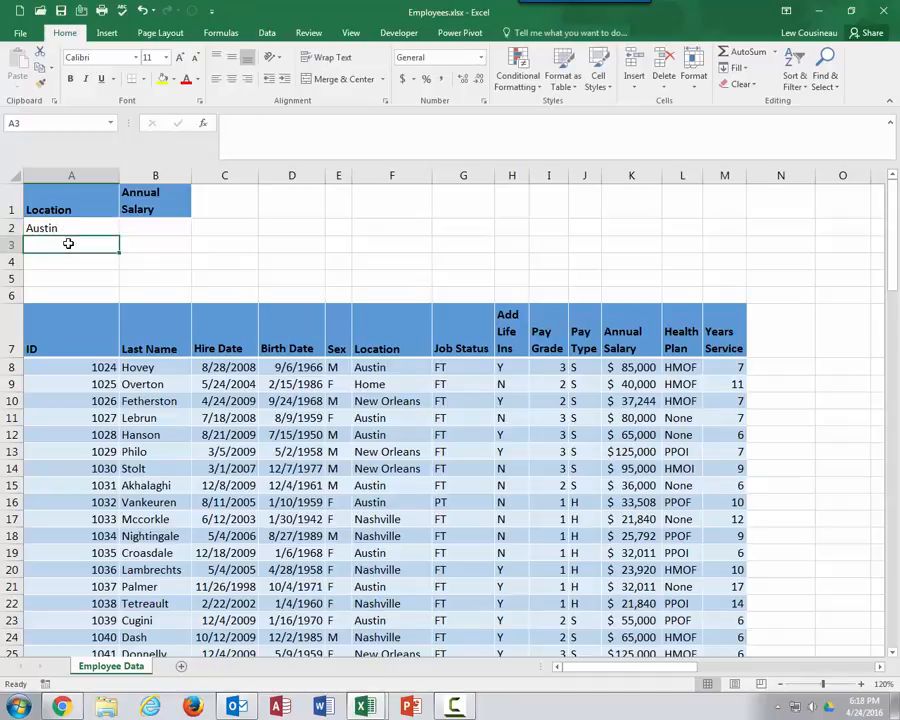
{"action": "type", "text": "New Orel"}
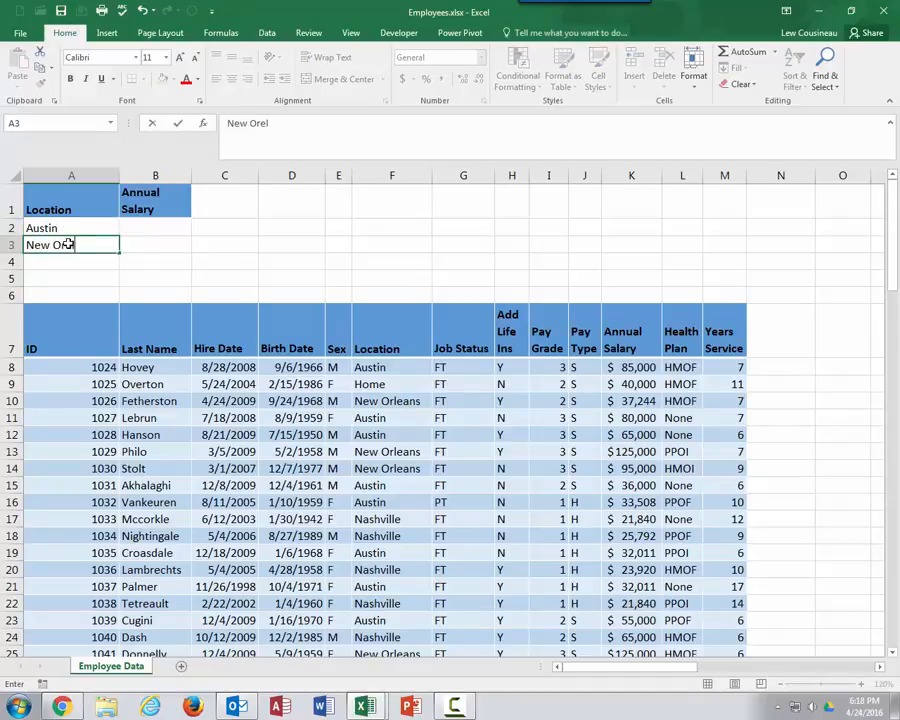
{"action": "key", "text": "BackSpace"}
{"action": "key", "text": "BackSpace"}
{"action": "type", "text": "lea"}
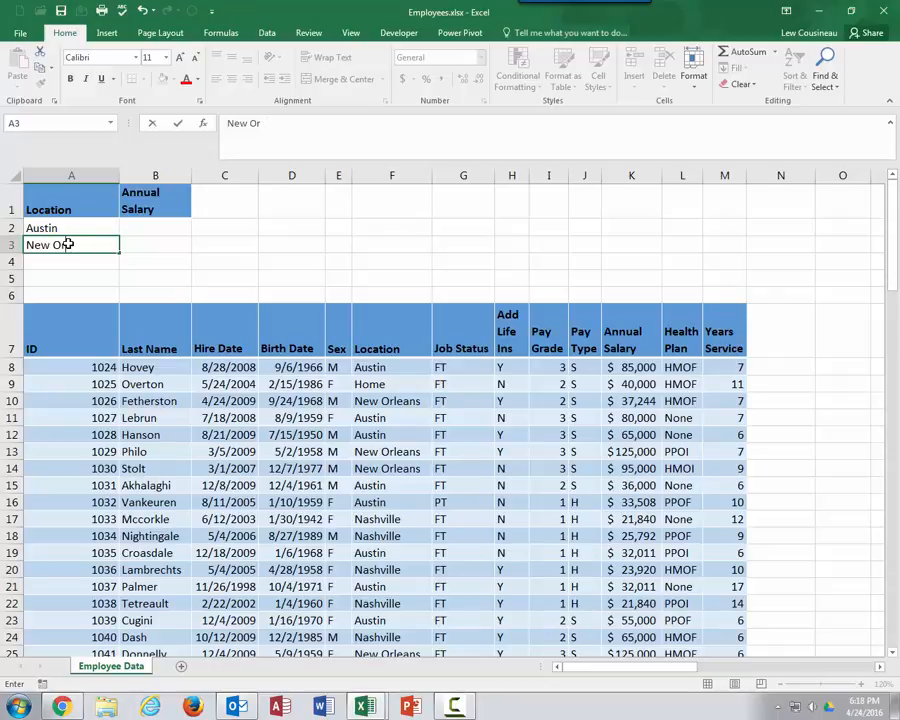
{"action": "type", "text": "lean"}
{"action": "key", "text": "Return"}
Enter >85000 as the salary criterion in B2 and copy it to B3
{"action": "left_click", "coordinate": [131, 227]}
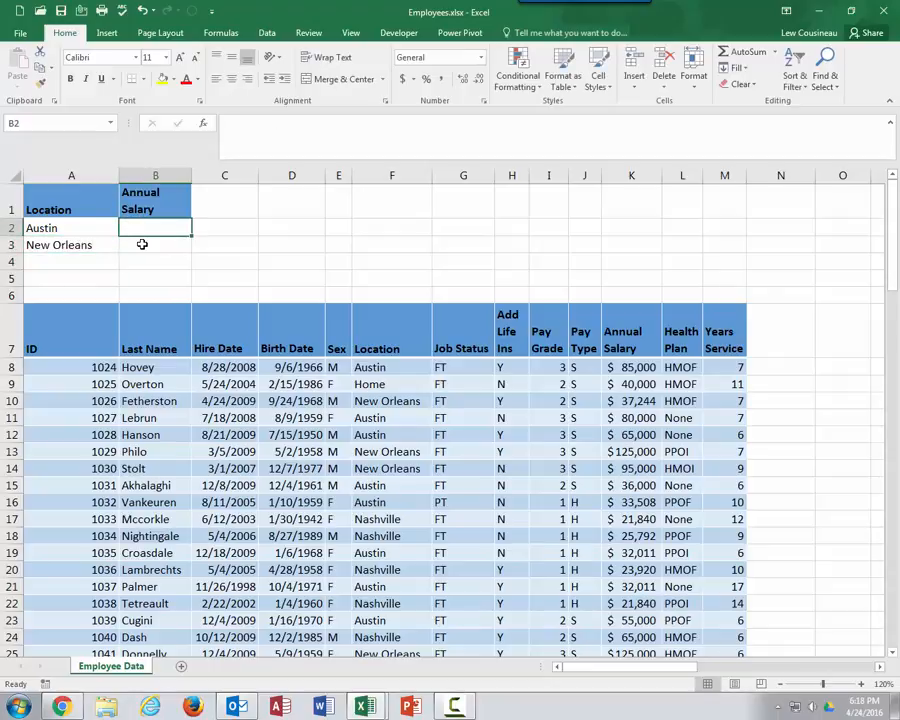
{"action": "type", "text": ">85"}
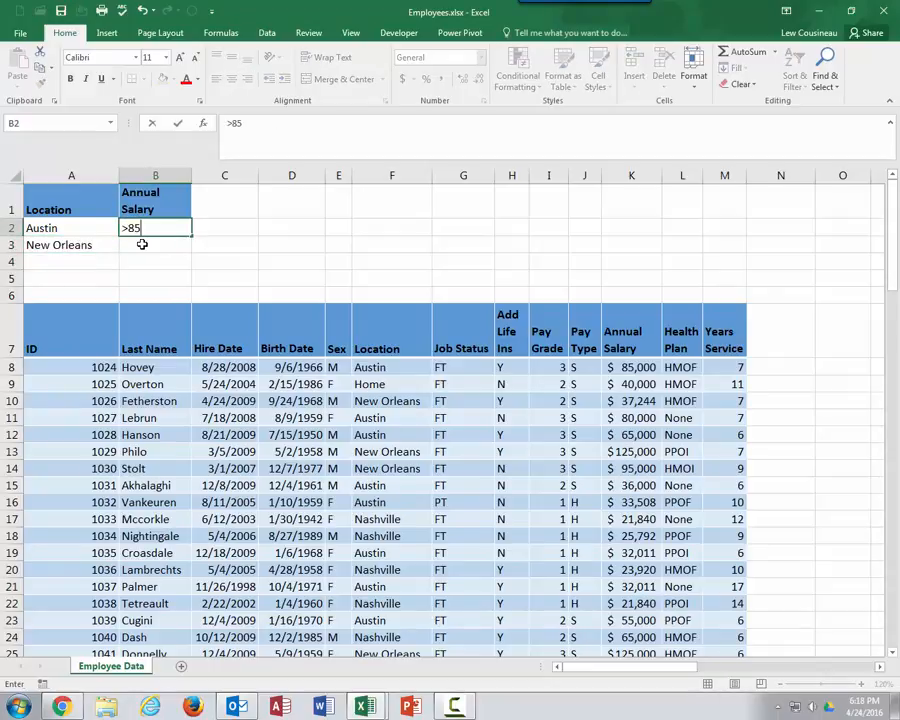
{"action": "type", "text": "0000"}
{"action": "key", "text": "Return"}
{"action": "left_click", "coordinate": [155, 229]}
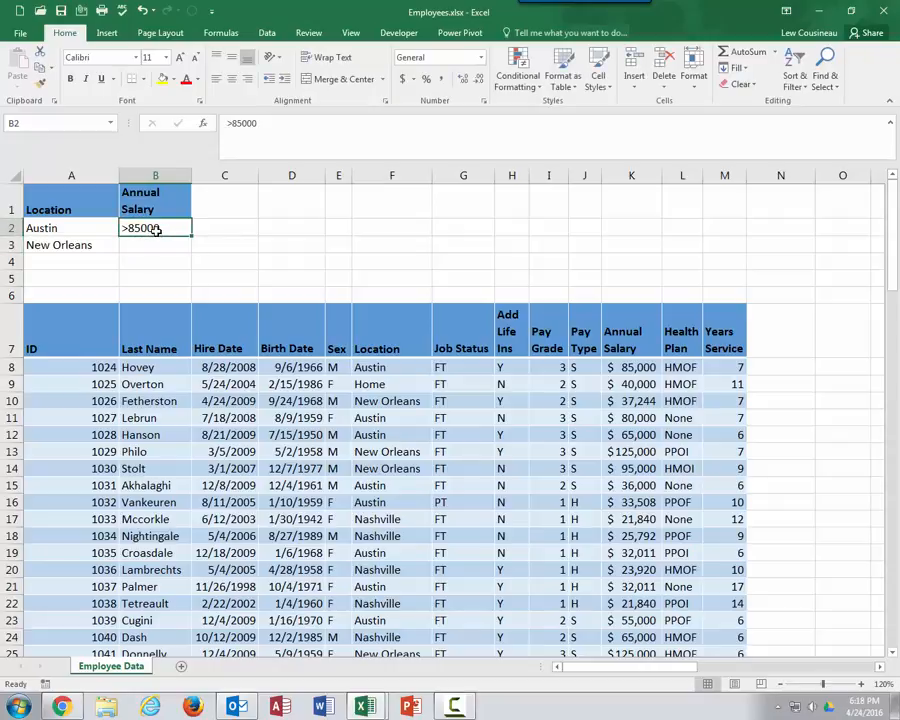
{"action": "key", "text": "ctrl+c"}
{"action": "left_click", "coordinate": [155, 241]}
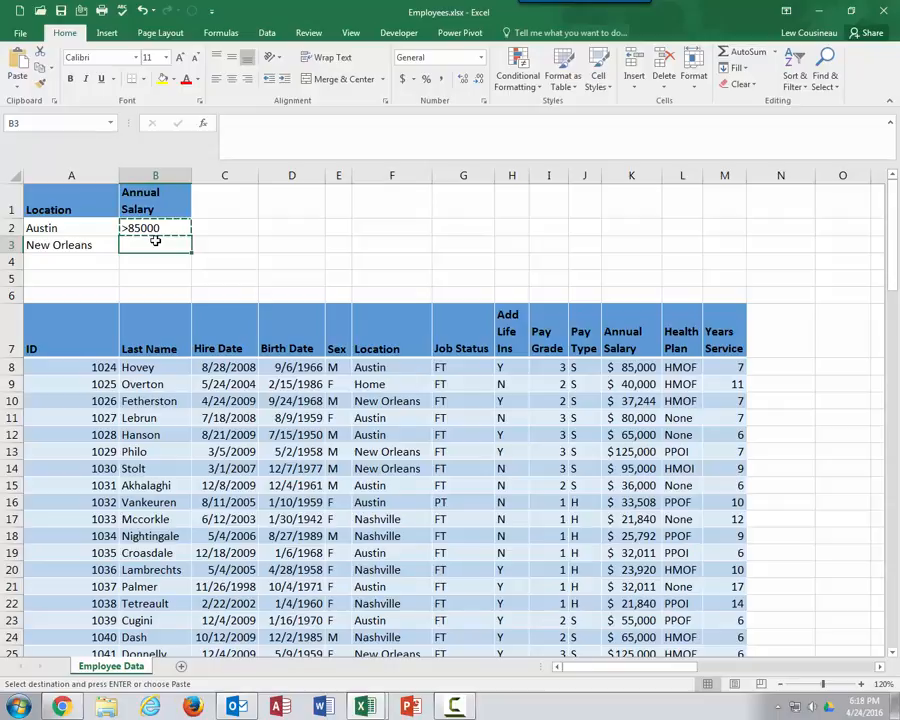
{"action": "key", "text": "ctrl+v"}
Run Advanced Filter in place on the employee table using A1:B3 as the criteria range
{"action": "left_click", "coordinate": [141, 288]}
{"action": "left_click_drag", "start_coordinate": [82, 233], "coordinate": [150, 242]}
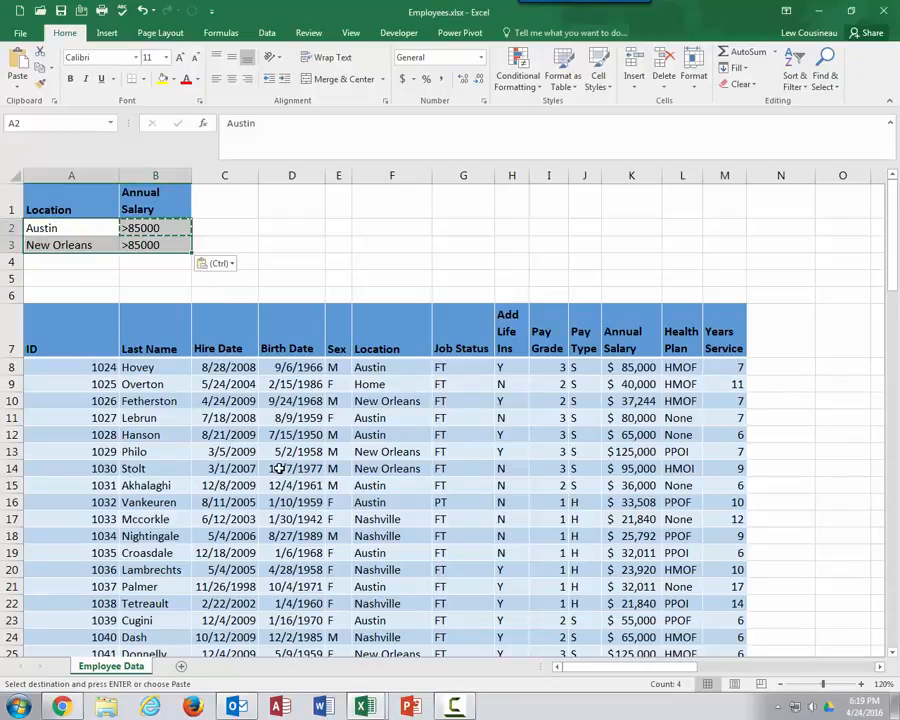
{"action": "left_click", "coordinate": [267, 33]}
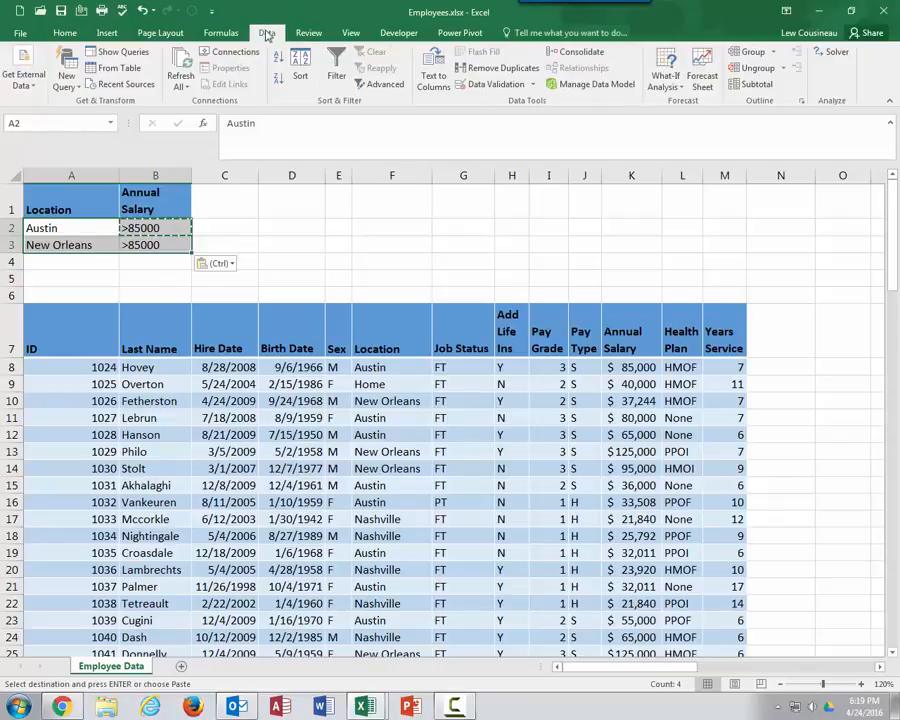
{"action": "left_click", "coordinate": [380, 84]}
{"action": "scroll", "coordinate": [416, 549], "scroll_direction": "up", "scroll_amount": 2}
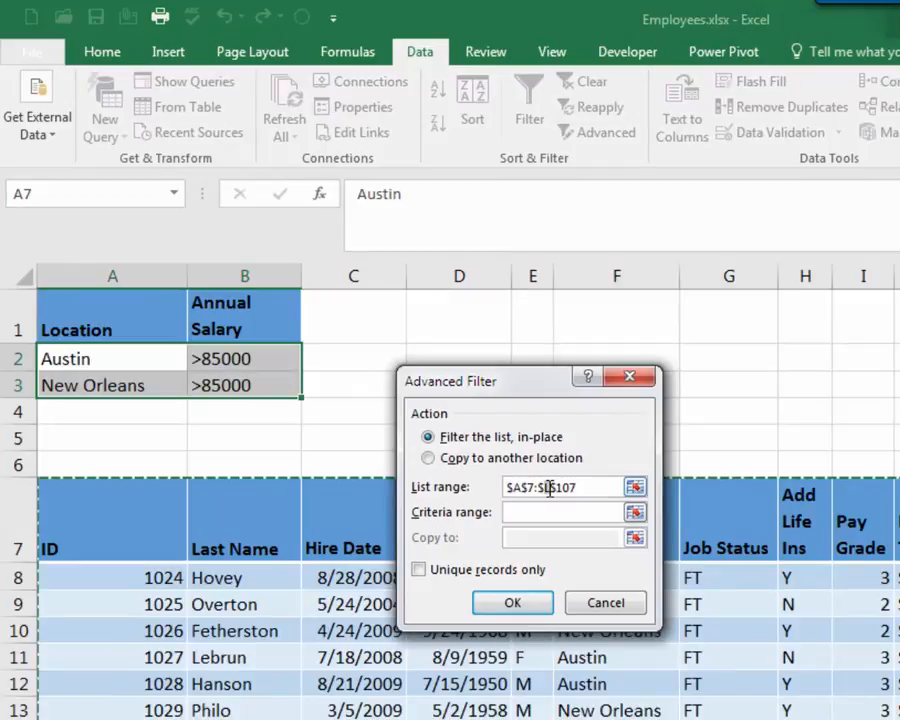
{"action": "key", "text": "Tab"}
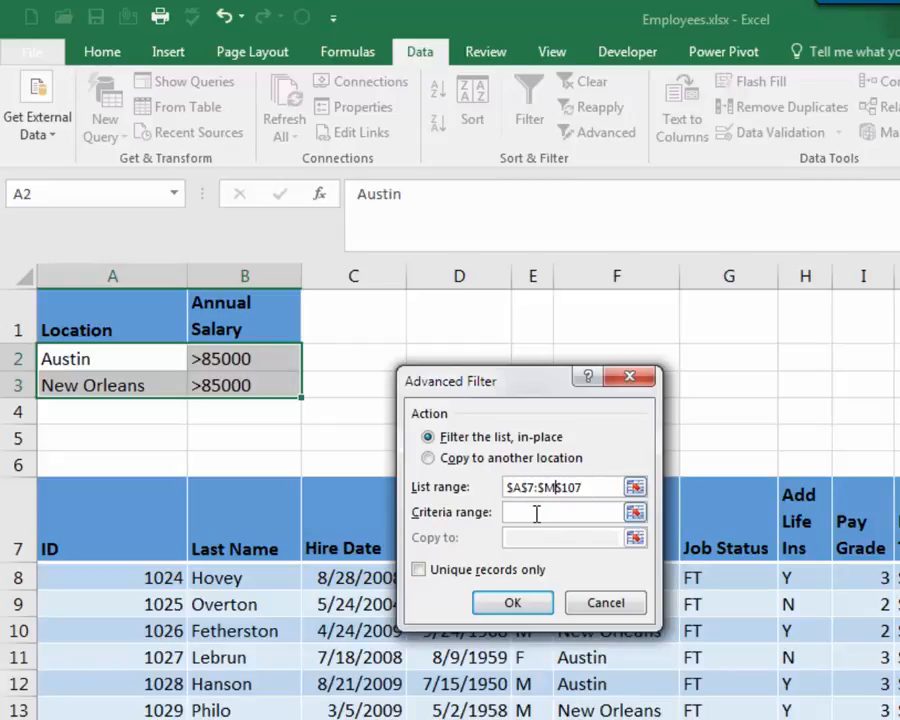
{"action": "left_click", "coordinate": [536, 513]}
{"action": "left_click_drag", "start_coordinate": [88, 315], "coordinate": [259, 386]}
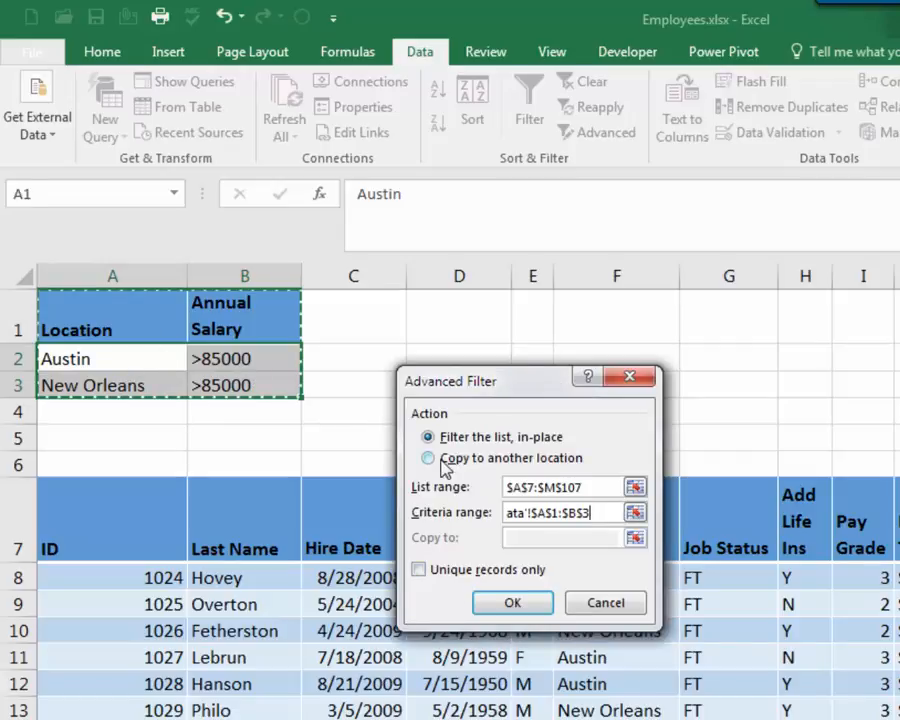
{"action": "left_click", "coordinate": [512, 603]}
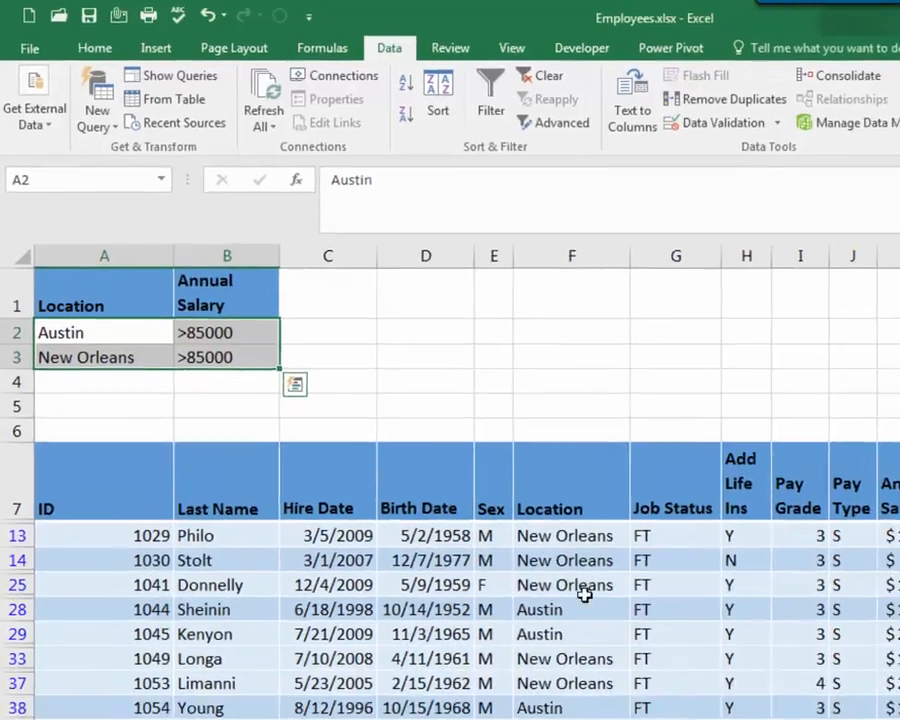
Start a DAVERAGE formula in F1 after browsing the list of database functions beginning with D
{"action": "left_click_drag", "start_coordinate": [609, 578], "coordinate": [388, 538]}
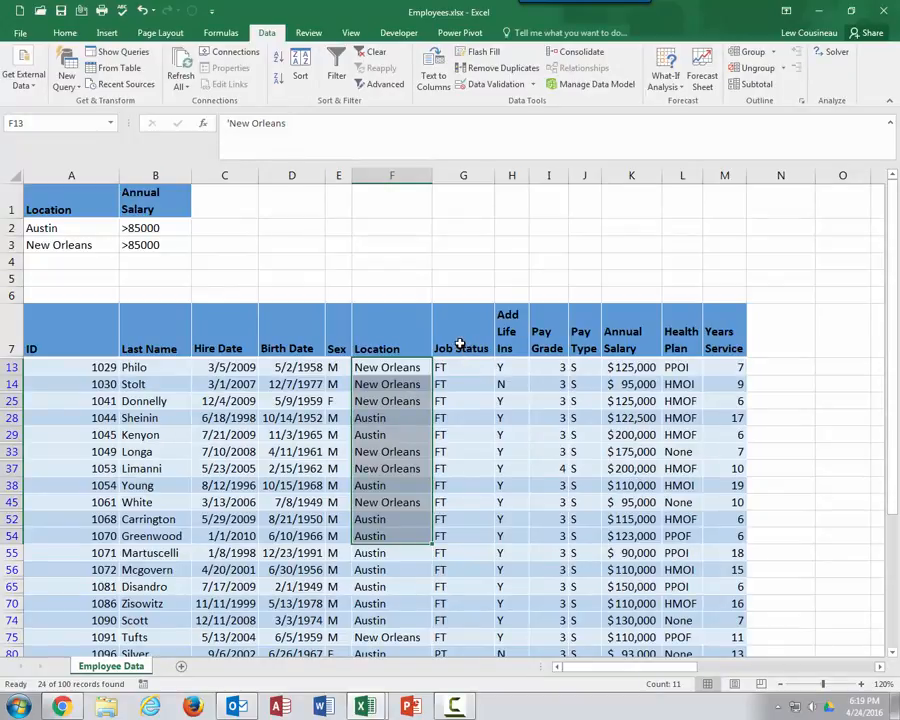
{"action": "left_click", "coordinate": [389, 202]}
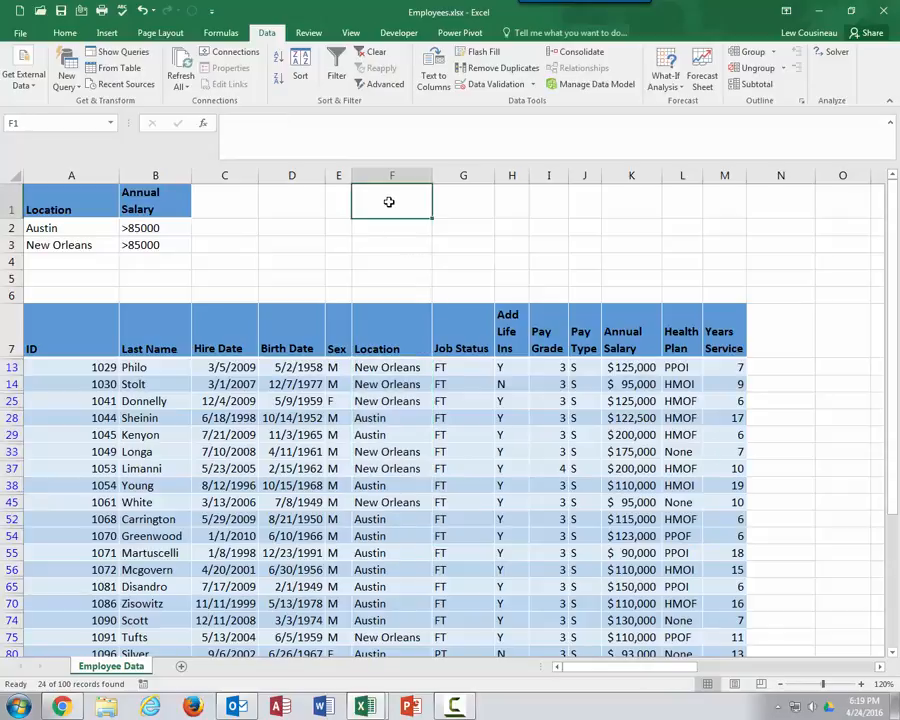
{"action": "type", "text": "=d"}
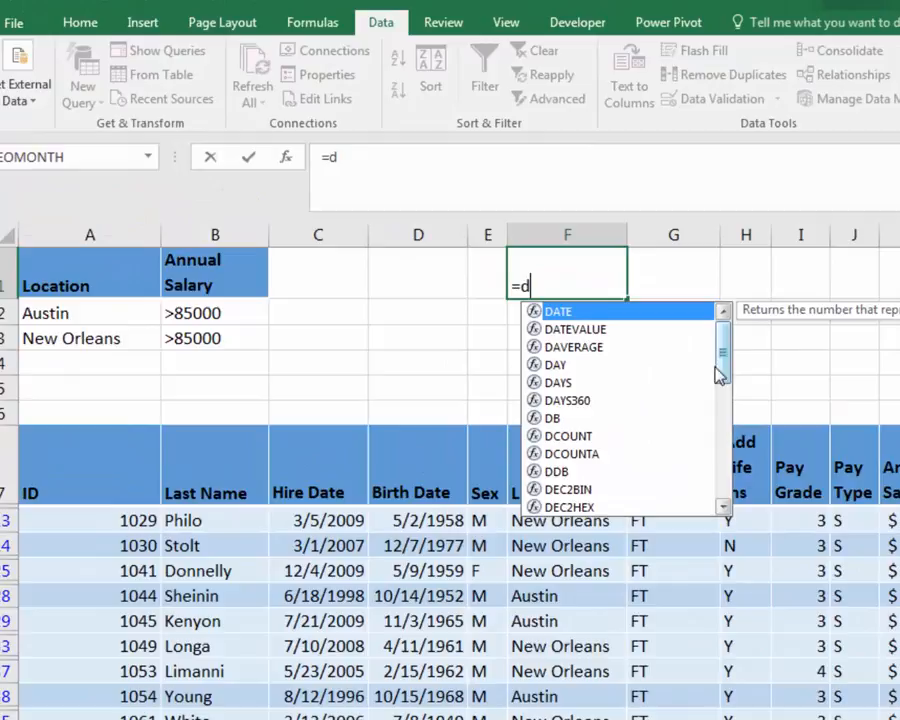
{"action": "left_click_drag", "start_coordinate": [496, 264], "coordinate": [497, 269]}
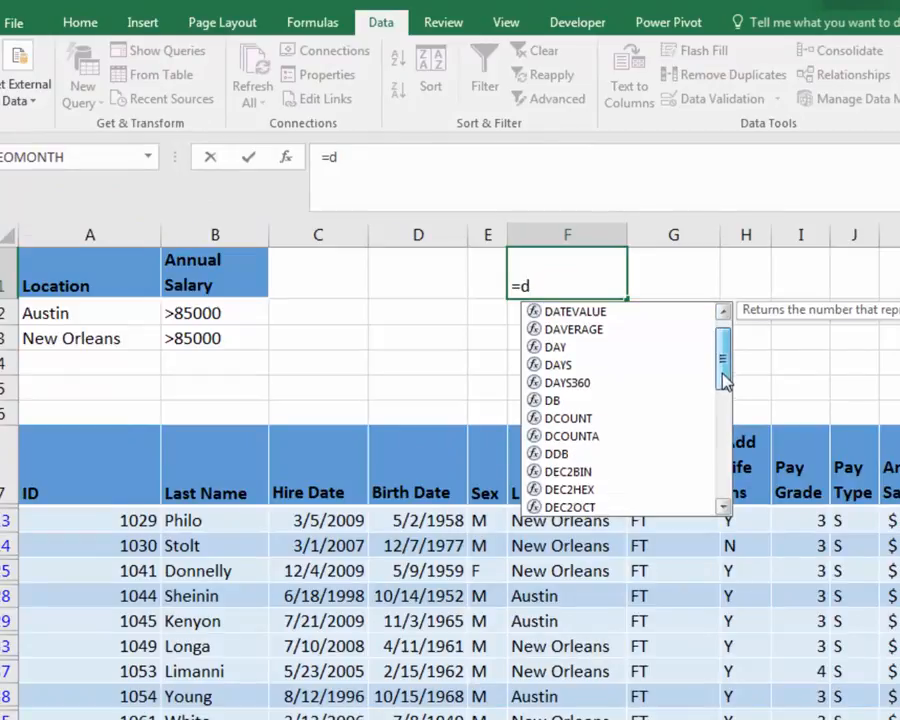
{"action": "left_click_drag", "start_coordinate": [726, 380], "coordinate": [727, 398]}
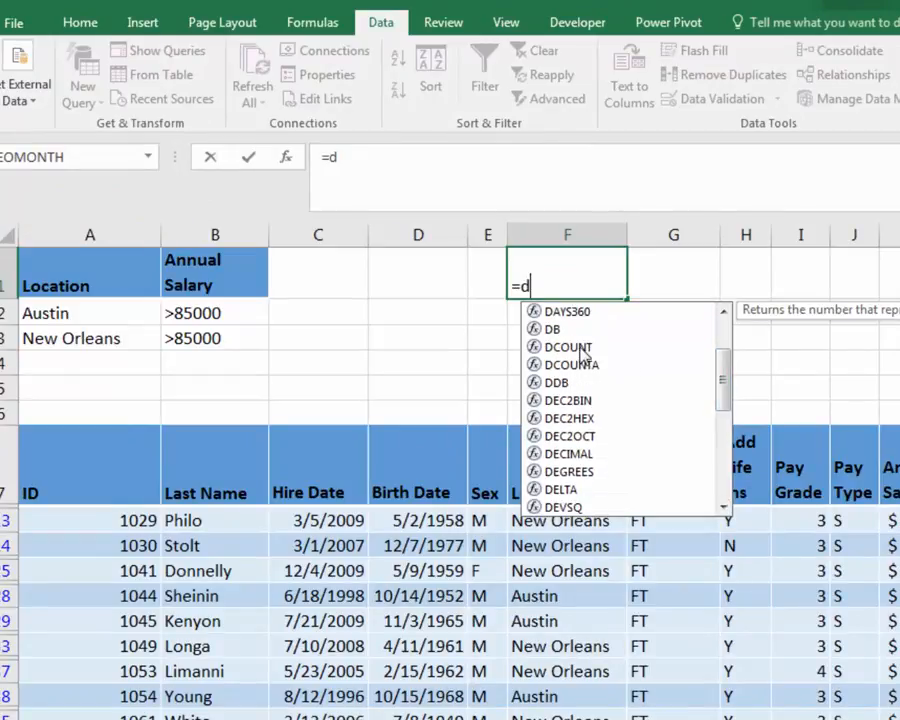
{"action": "left_click_drag", "start_coordinate": [731, 377], "coordinate": [718, 474]}
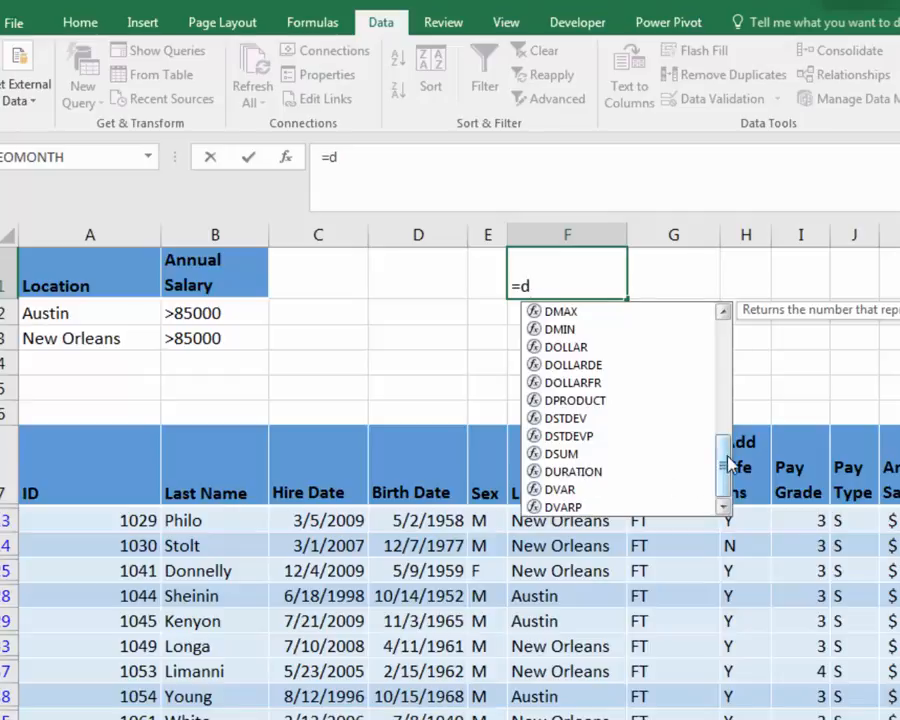
{"action": "left_click", "coordinate": [575, 456]}
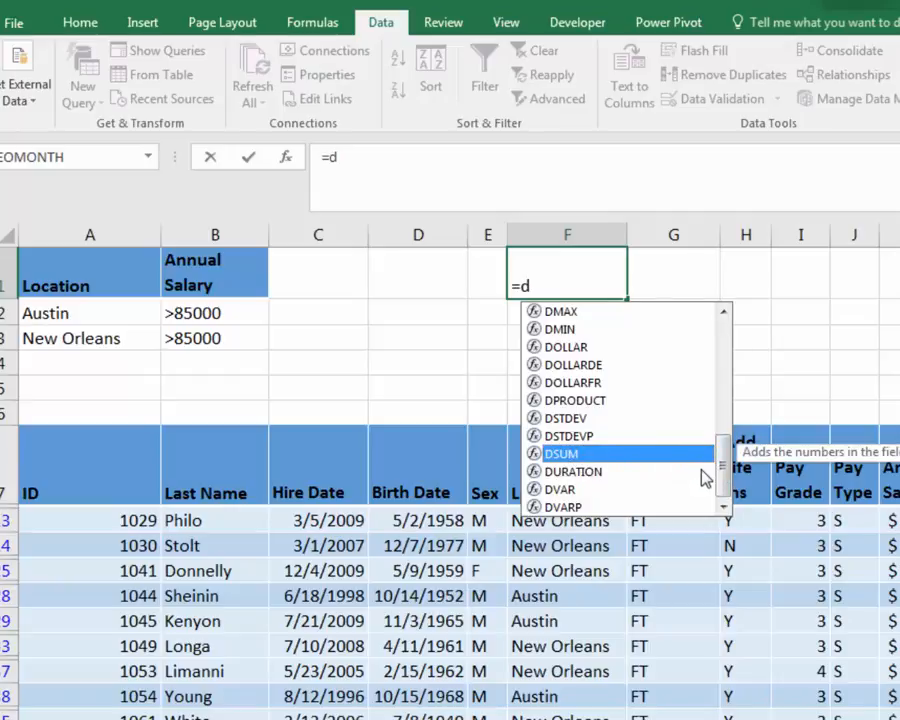
{"action": "left_click_drag", "start_coordinate": [728, 480], "coordinate": [733, 364]}
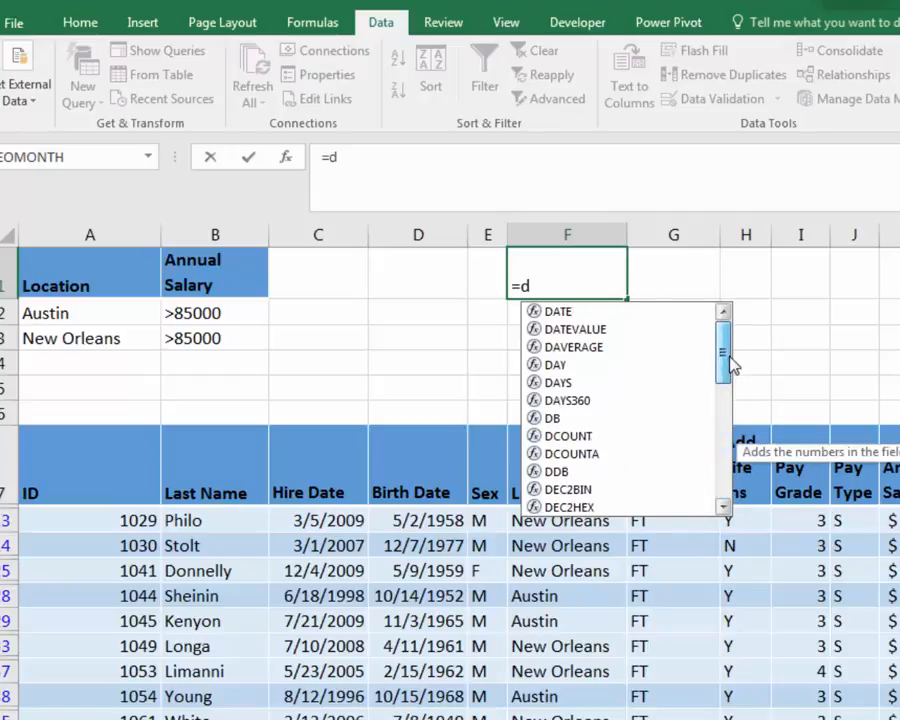
{"action": "left_click", "coordinate": [575, 350]}
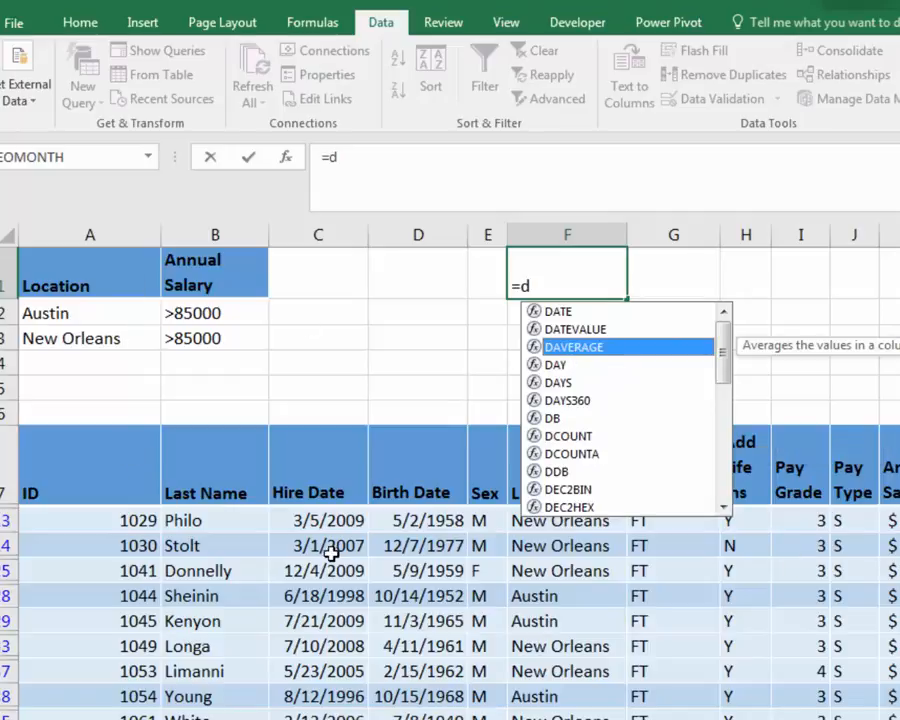
{"action": "double_click", "coordinate": [575, 349]}
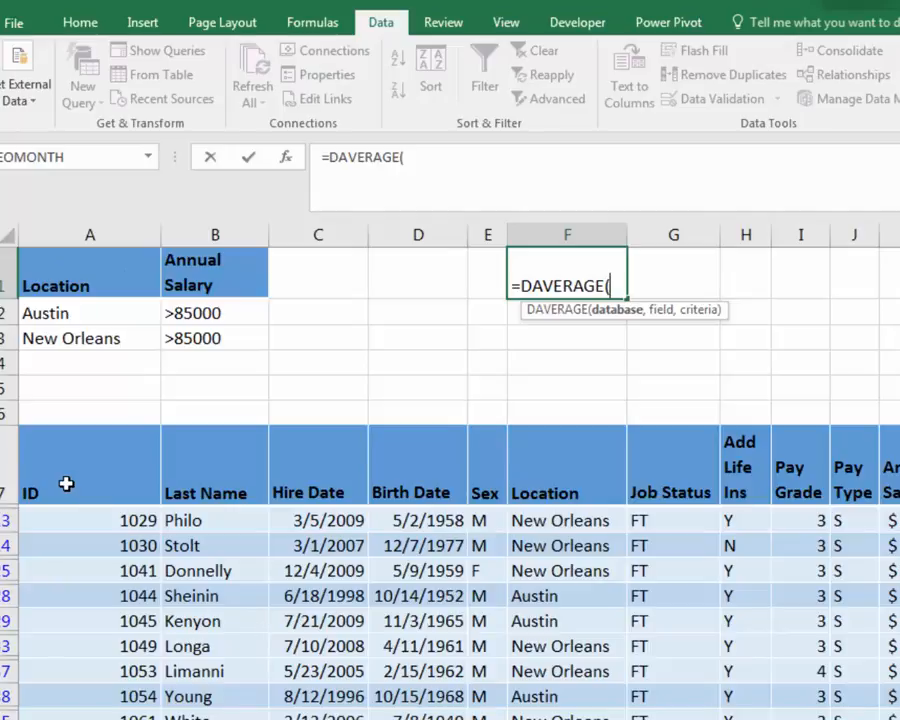
Set the DAVERAGE database argument to the employee table range A7:M107
{"action": "left_click_drag", "start_coordinate": [138, 490], "coordinate": [895, 715]}
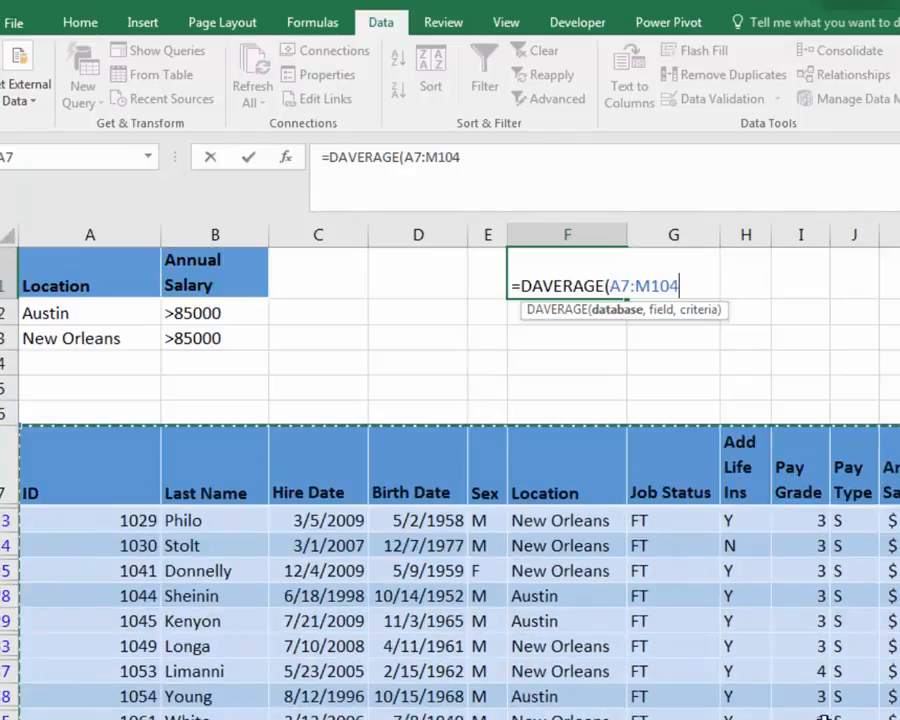
{"action": "left_click", "coordinate": [459, 158]}
{"action": "key", "text": "BackSpace"}
{"action": "type", "text": "7"}
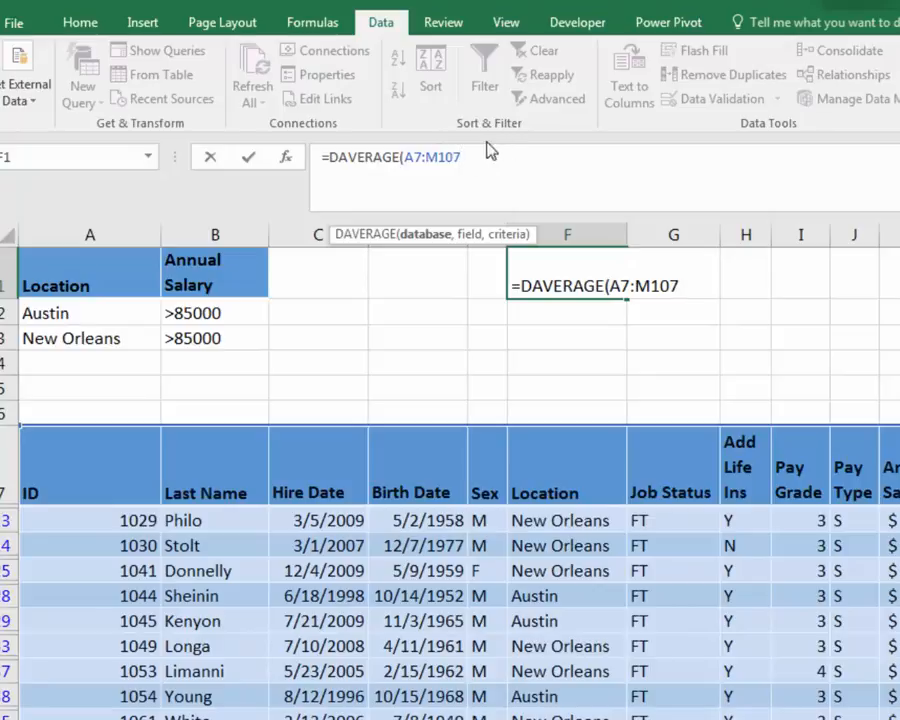
{"action": "left_click", "coordinate": [415, 158]}
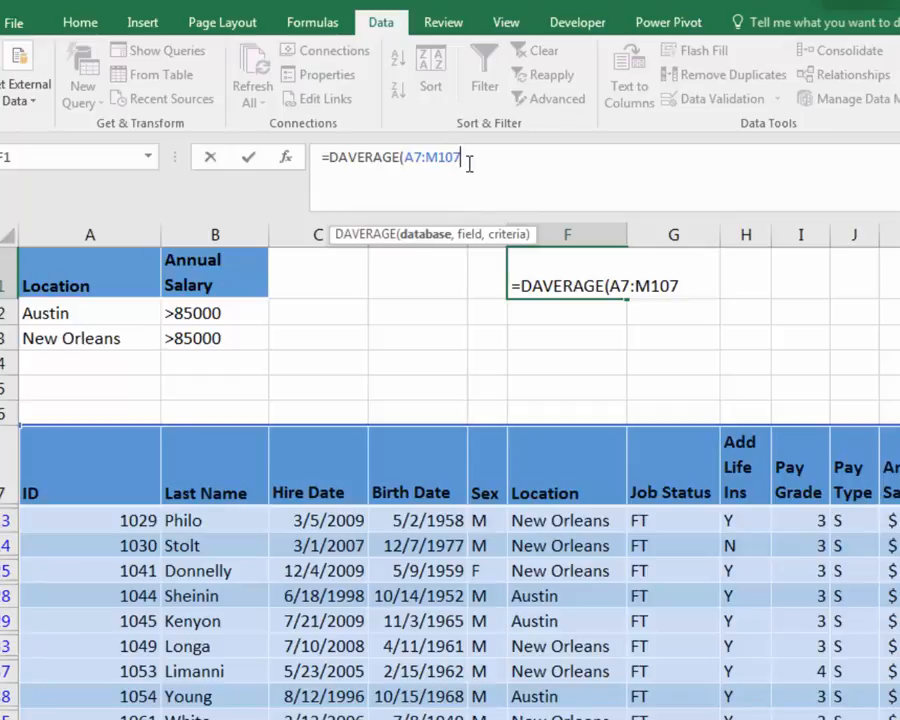
Set the field argument to the Annual Salary header cell K7, trying 11 and "annual Salary" as alternatives
{"action": "type", "text": ","}
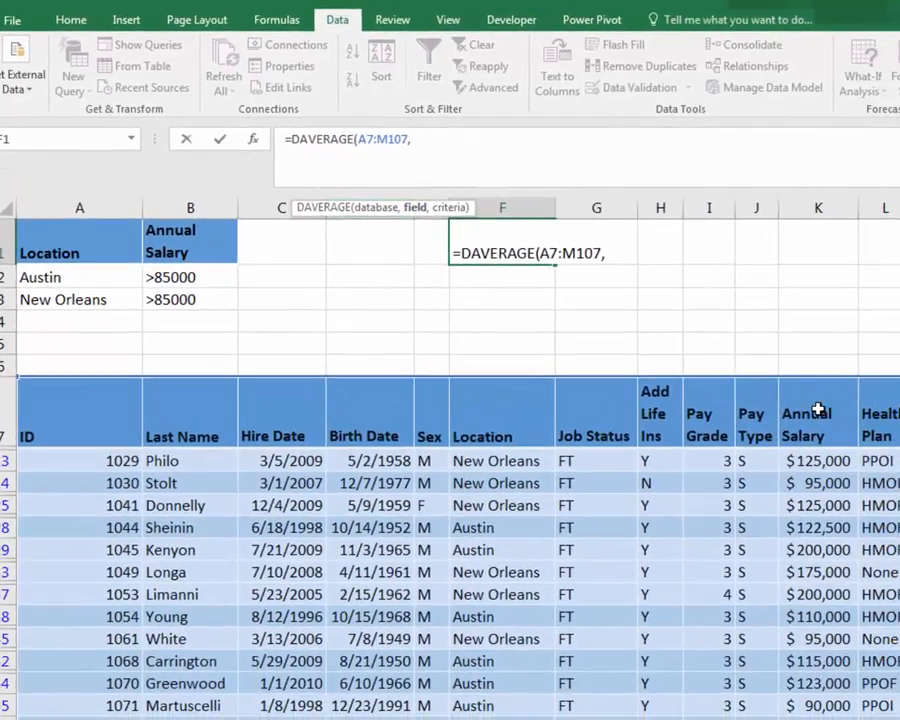
{"action": "left_click", "coordinate": [818, 410]}
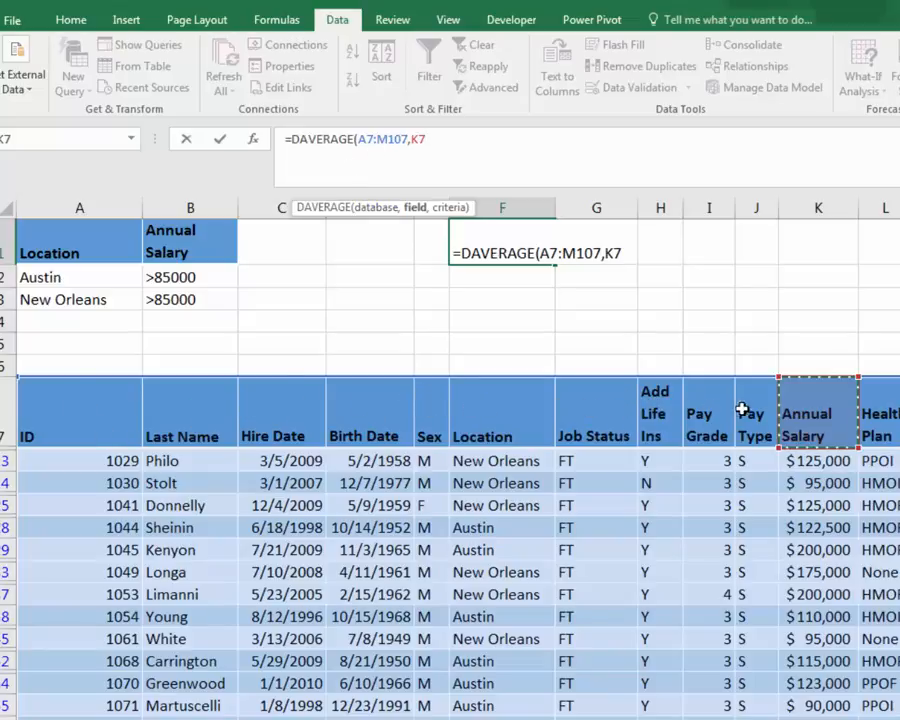
{"action": "left_click", "coordinate": [428, 141]}
{"action": "type", "text": "11"}
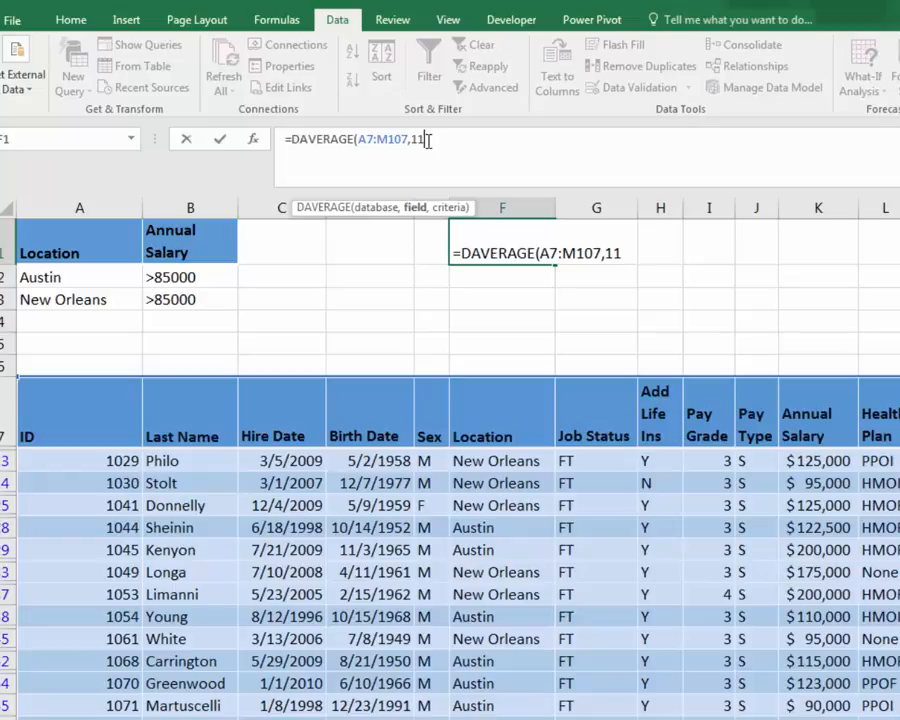
{"action": "left_click_drag", "start_coordinate": [428, 141], "coordinate": [410, 141]}
{"action": "type", "text": "\"annual Salary"}
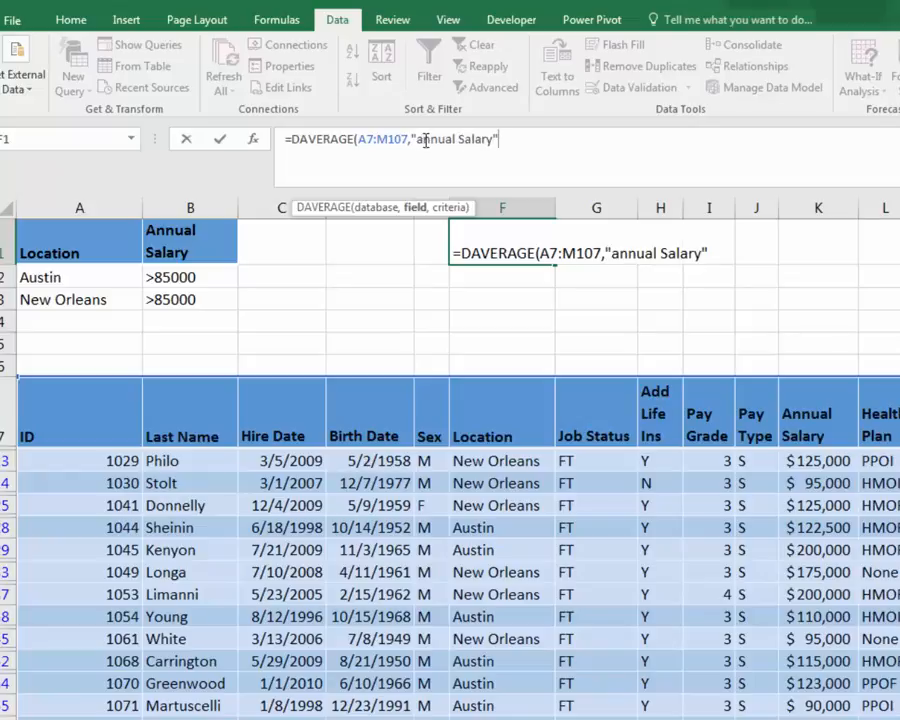
{"action": "type", "text": "\""}
{"action": "left_click_drag", "start_coordinate": [411, 139], "coordinate": [497, 153]}
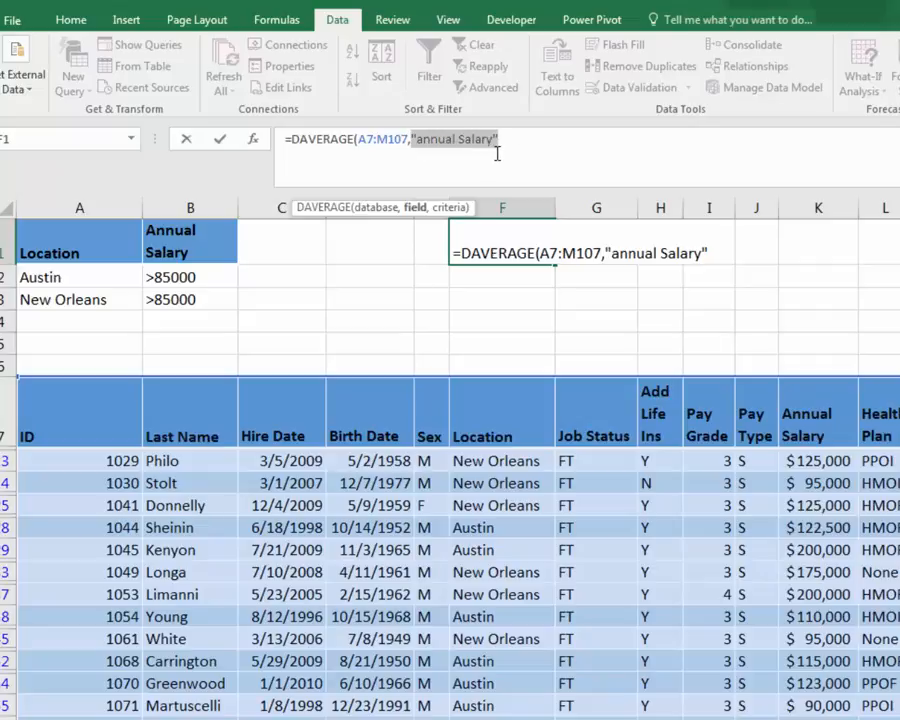
{"action": "left_click", "coordinate": [828, 414]}
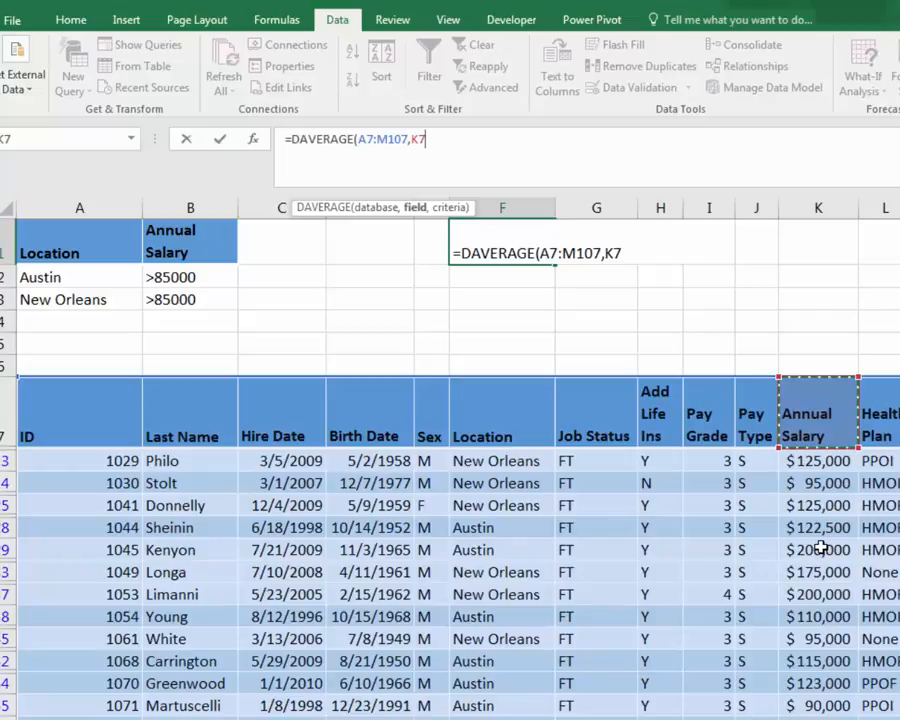
{"action": "type", "text": ","}
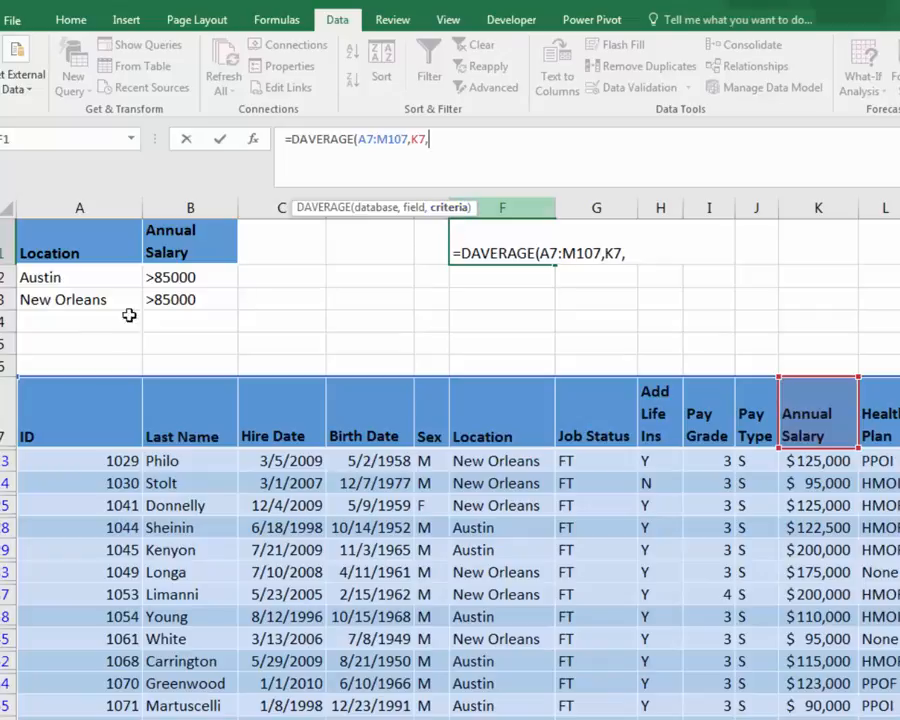
Finish the formula with the Criteria range as the criteria argument and format the result as Accounting
{"action": "left_click_drag", "start_coordinate": [22, 242], "coordinate": [184, 301]}
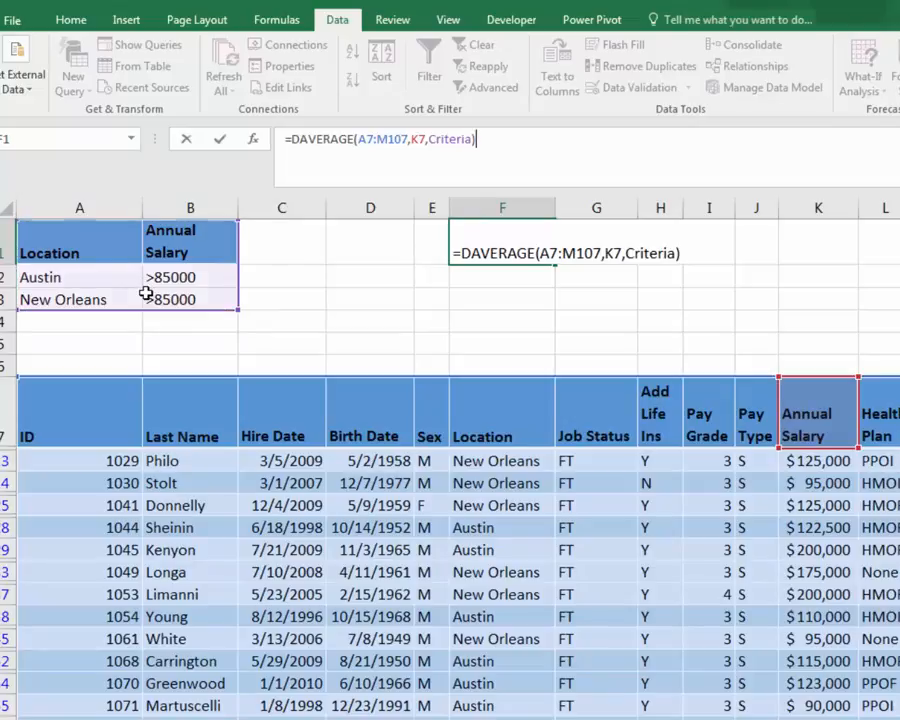
{"action": "key", "text": "Return"}
{"action": "left_click", "coordinate": [480, 248]}
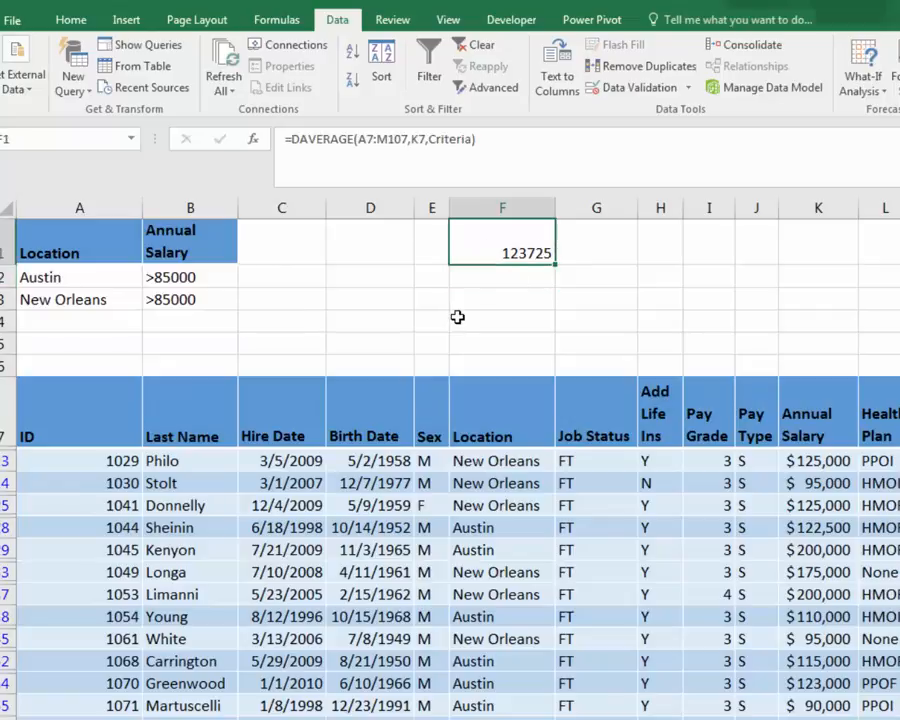
{"action": "left_click", "coordinate": [71, 19]}
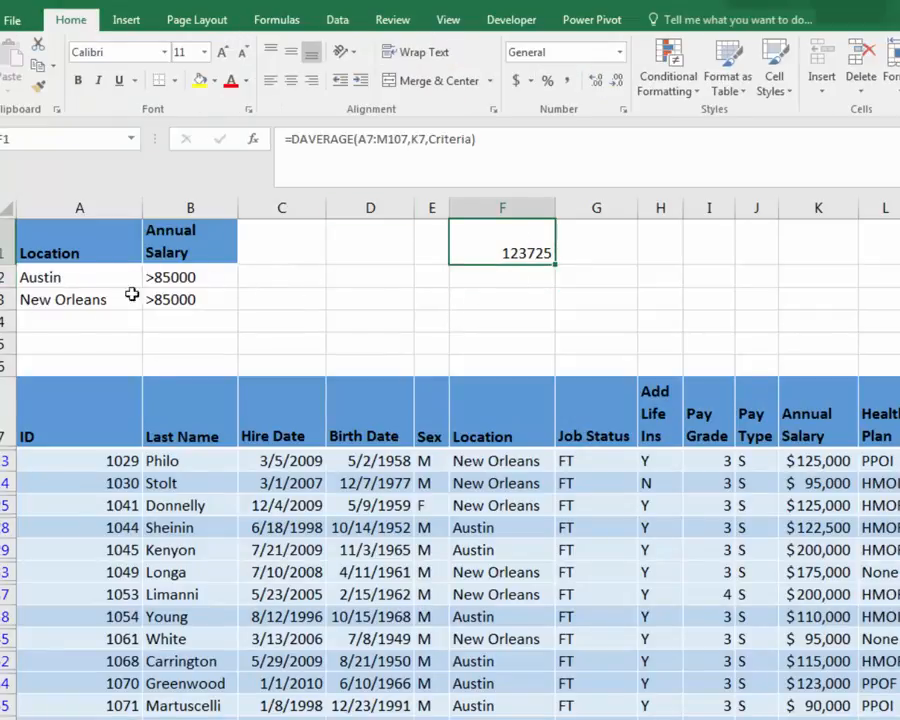
{"action": "left_click", "coordinate": [514, 86]}
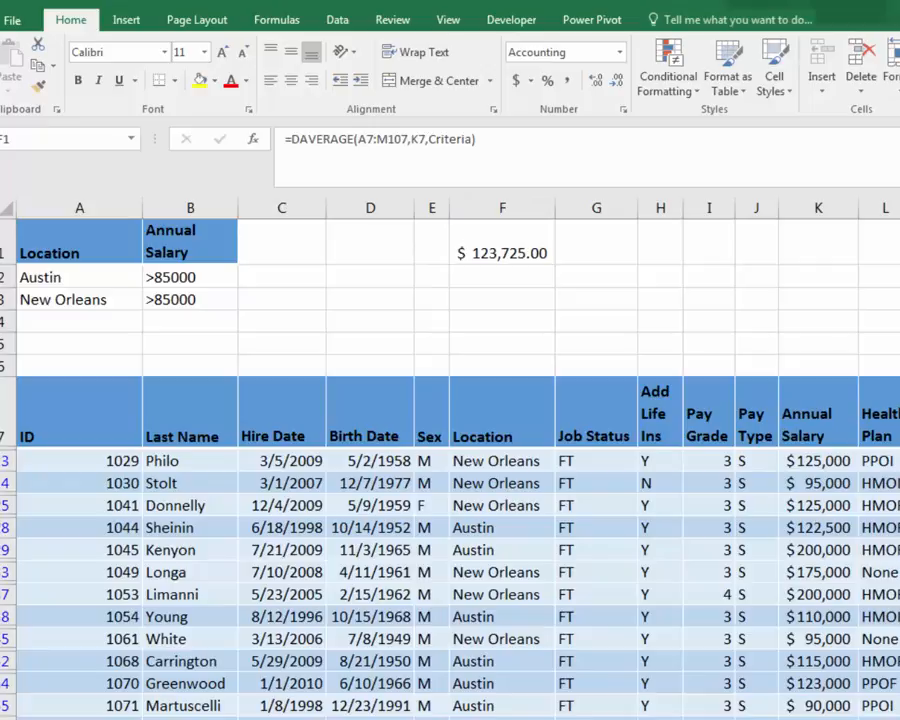
Clear the Advanced Filter so all employee rows show again
{"action": "left_click", "coordinate": [249, 548]}
{"action": "left_click_drag", "start_coordinate": [112, 488], "coordinate": [586, 692]}
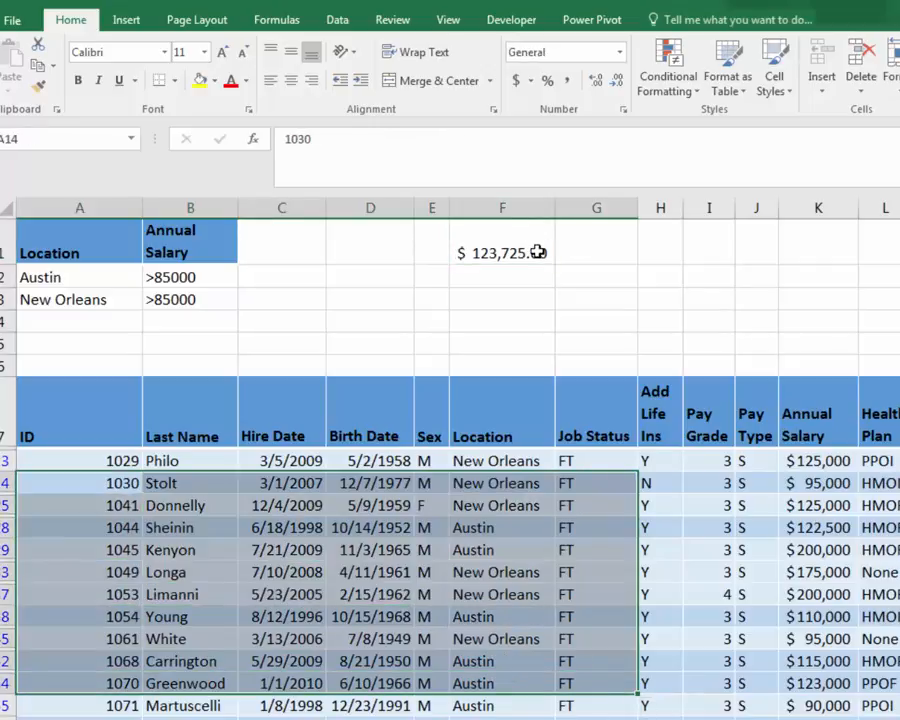
{"action": "left_click", "coordinate": [510, 617]}
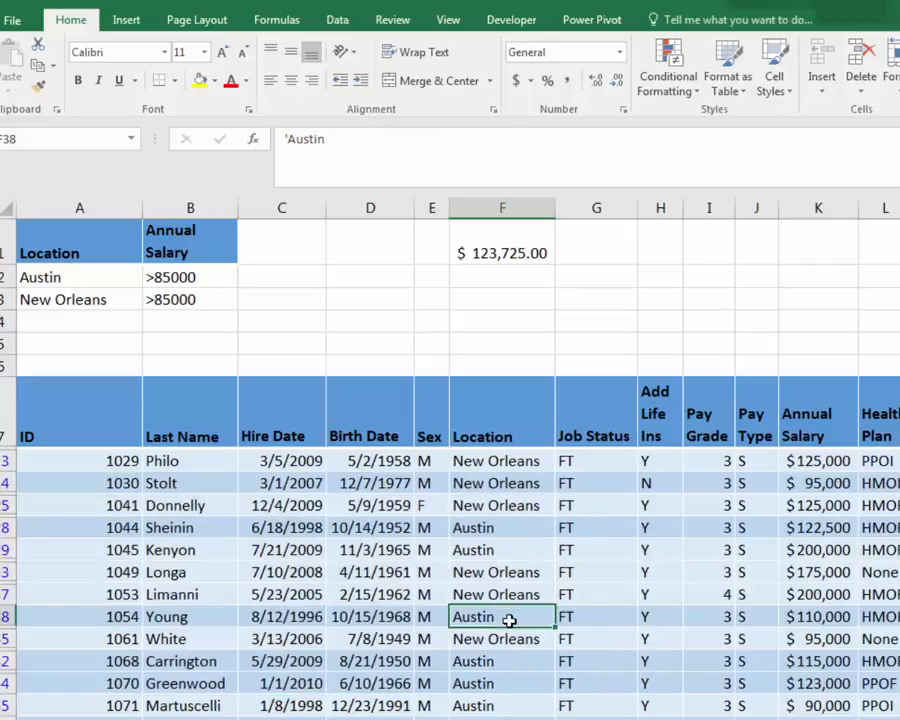
{"action": "left_click", "coordinate": [337, 20]}
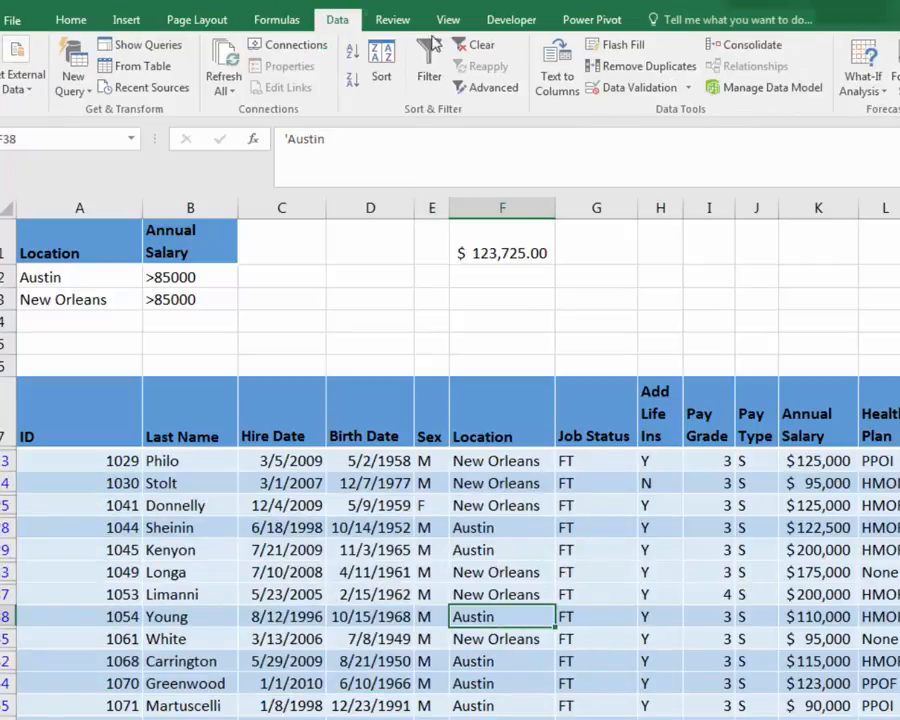
{"action": "left_click", "coordinate": [487, 50]}
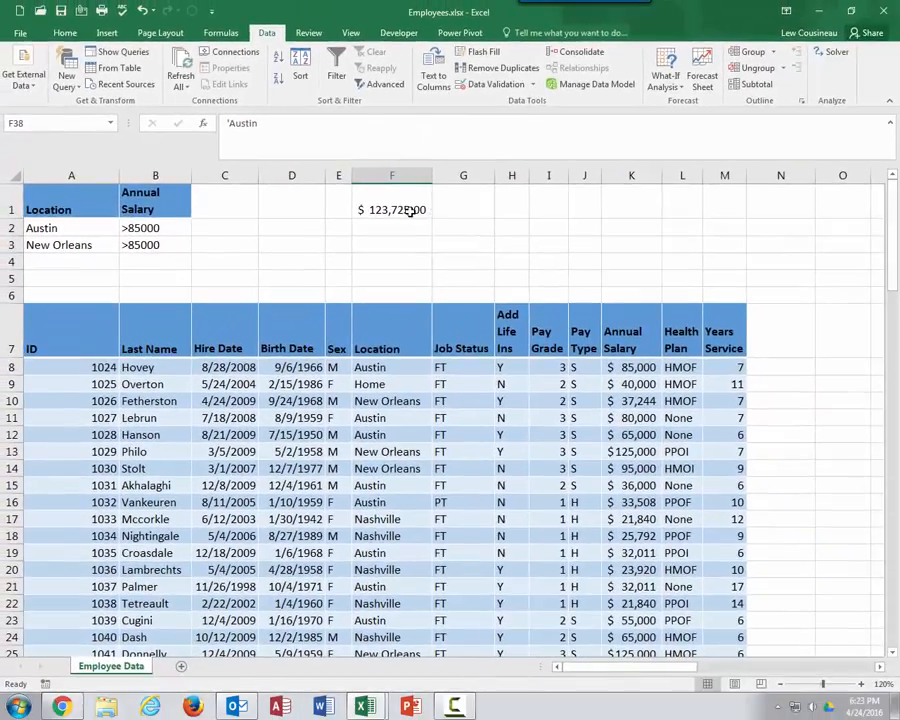
Examine the DAVERAGE formula, the criteria cells and the unfiltered employee rows
{"action": "left_click", "coordinate": [410, 211]}
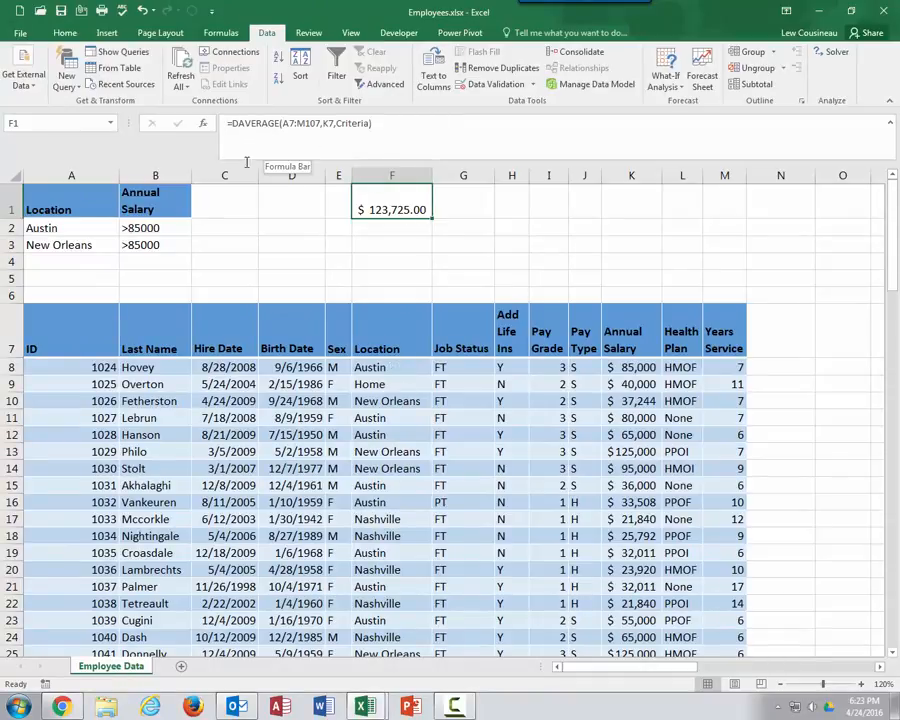
{"action": "left_click_drag", "start_coordinate": [37, 227], "coordinate": [133, 244]}
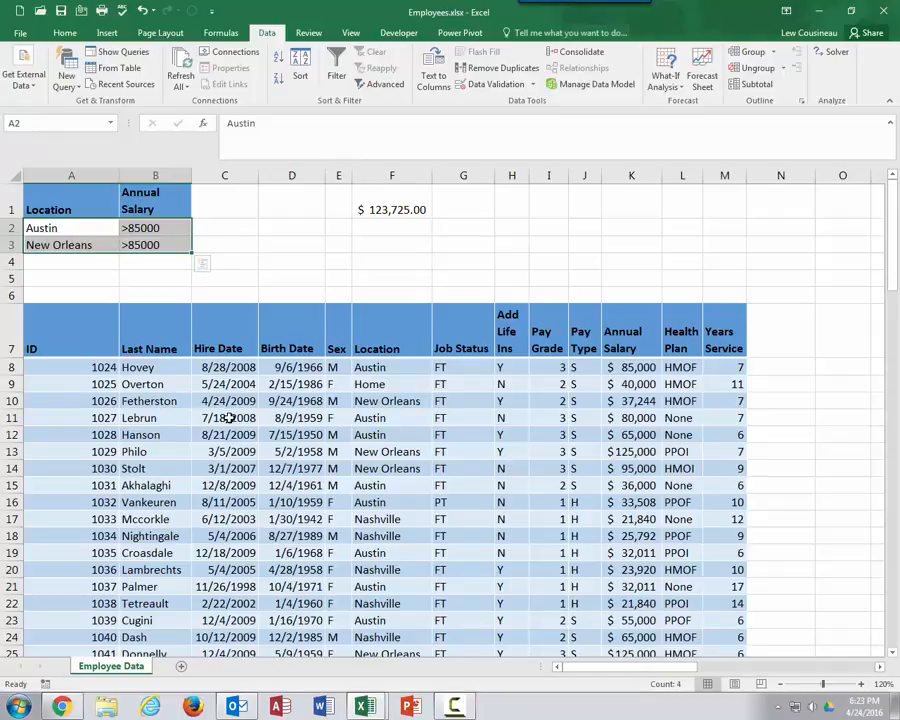
{"action": "left_click", "coordinate": [146, 228]}
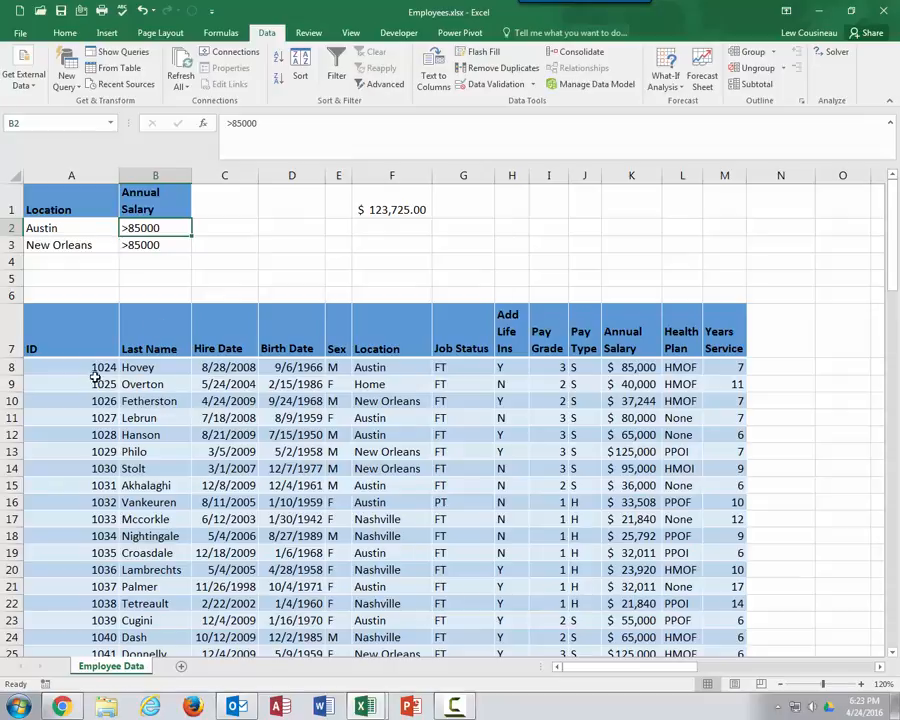
{"action": "left_click_drag", "start_coordinate": [96, 367], "coordinate": [663, 536]}
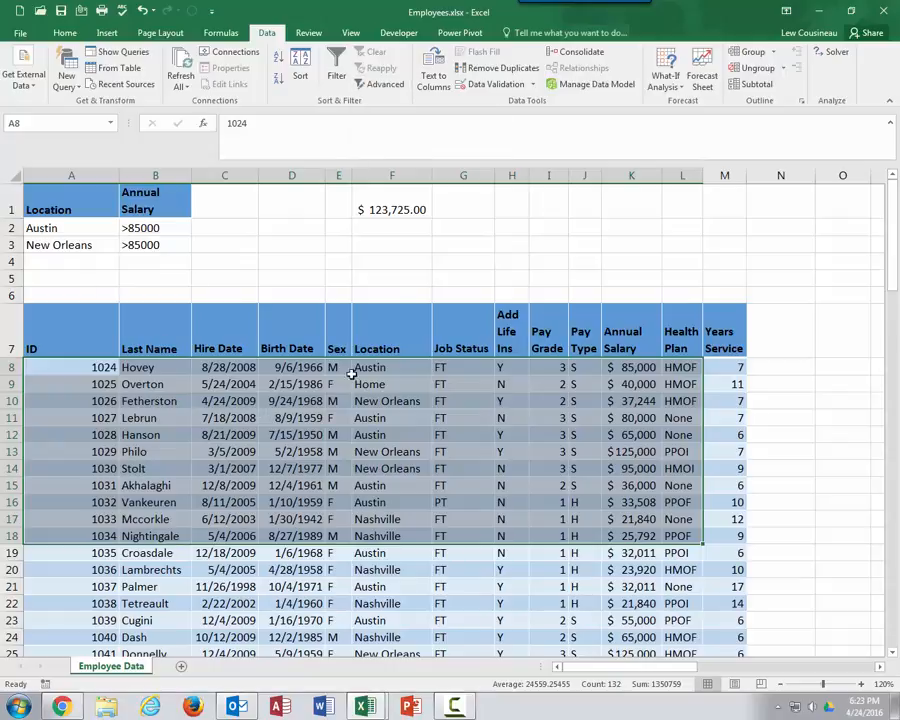
{"action": "left_click", "coordinate": [395, 209]}
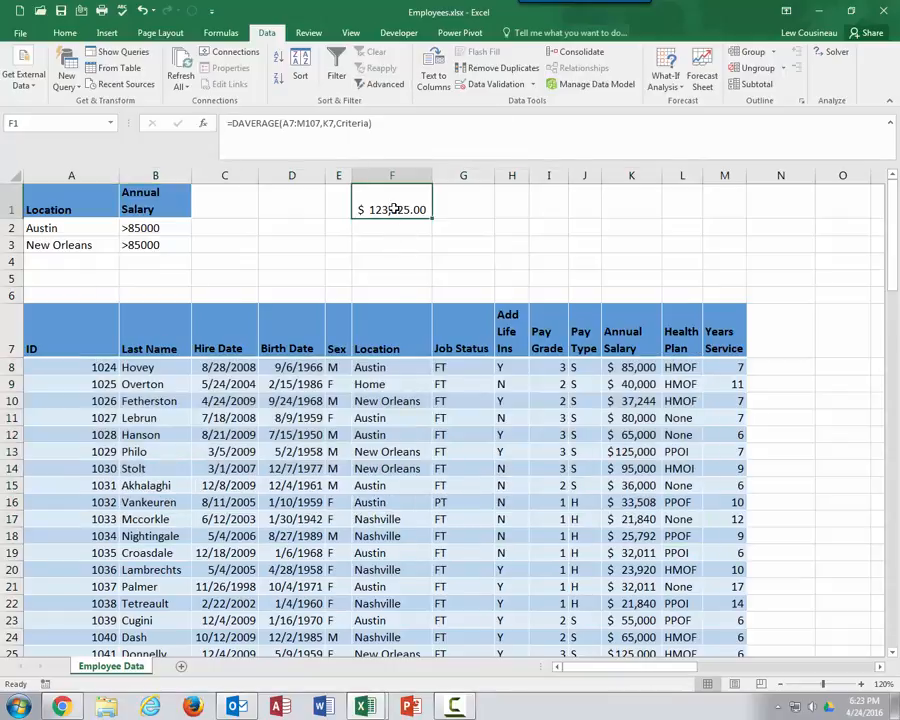
{"action": "left_click", "coordinate": [128, 226]}
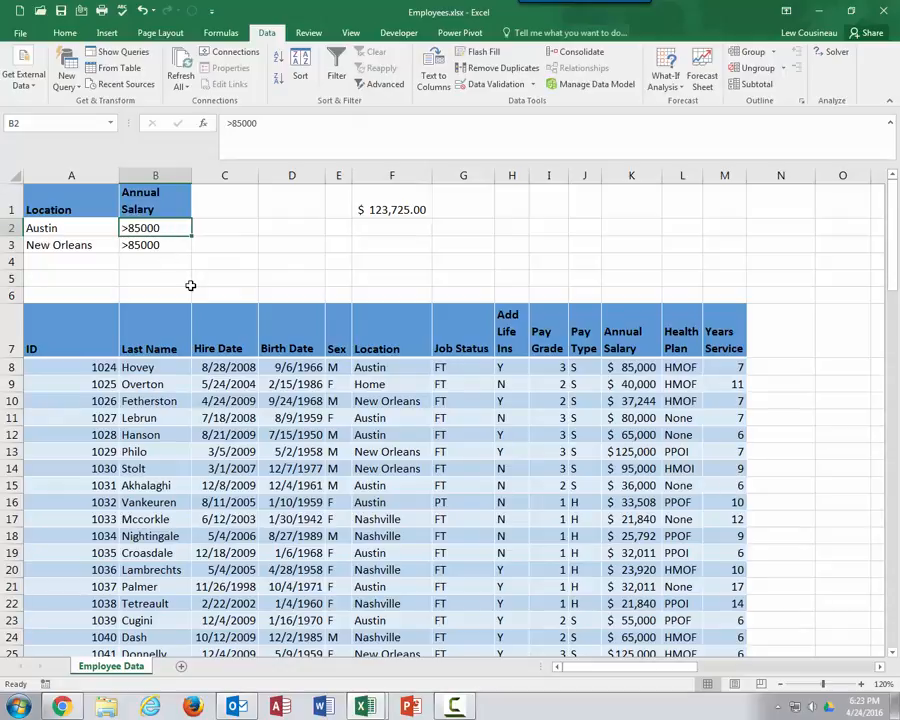
{"action": "left_click", "coordinate": [383, 210]}
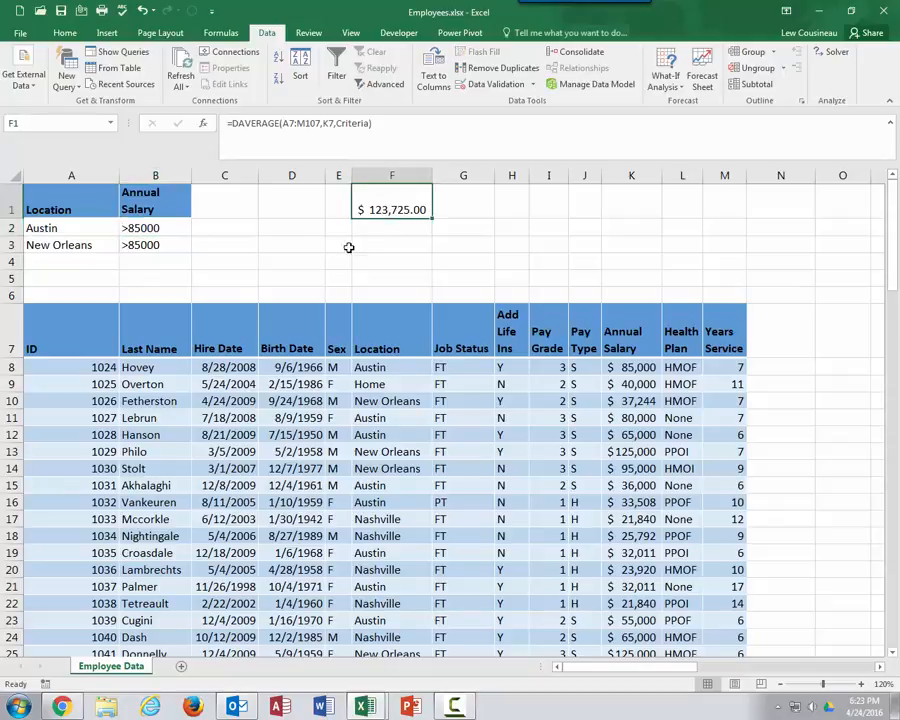
Delete the Austin row's Annual Salary criterion in B2 and review the DAVERAGE result against the criteria
{"action": "left_click", "coordinate": [143, 228]}
{"action": "key", "text": "Delete"}
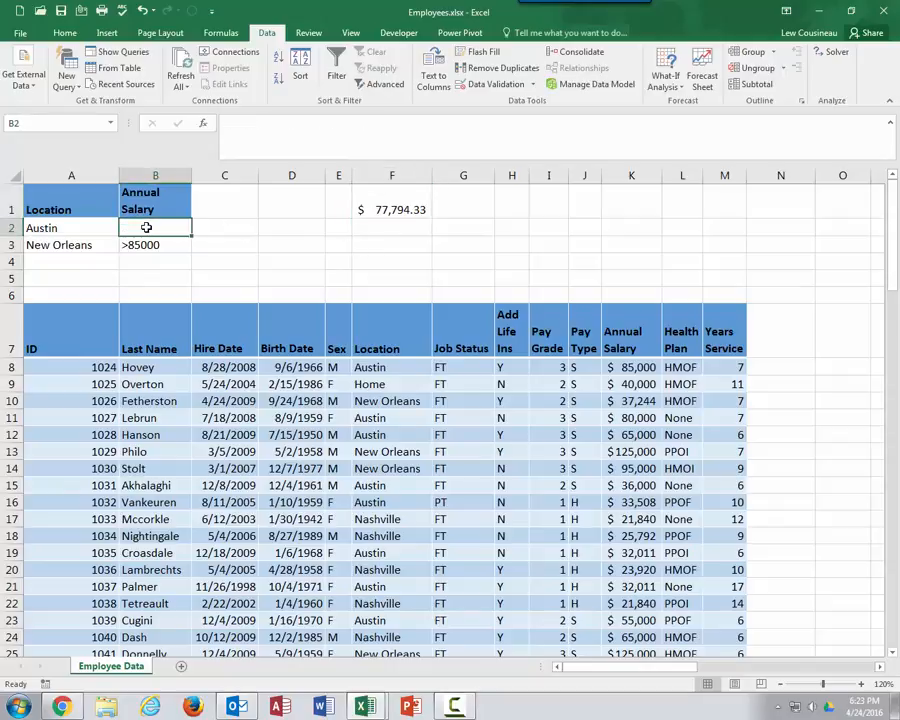
{"action": "left_click", "coordinate": [376, 209]}
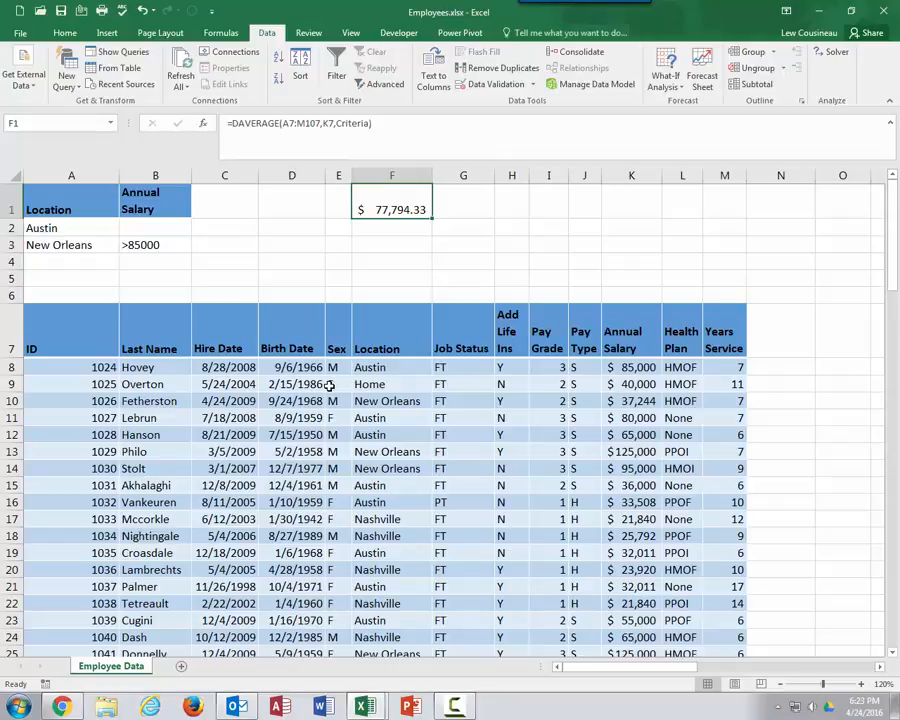
{"action": "left_click_drag", "start_coordinate": [40, 228], "coordinate": [182, 245]}
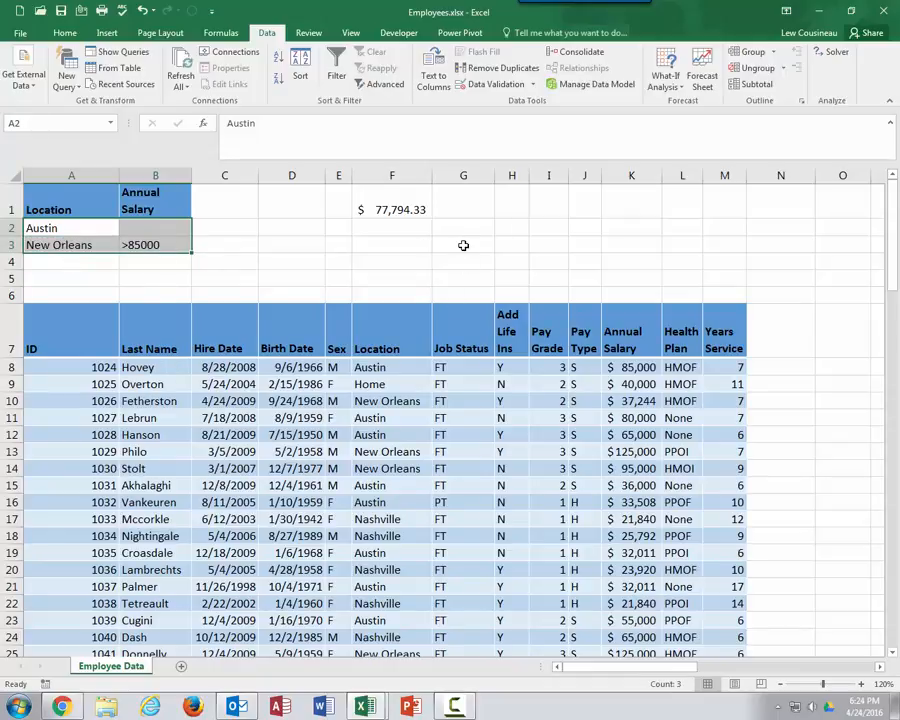
{"action": "left_click", "coordinate": [410, 210]}
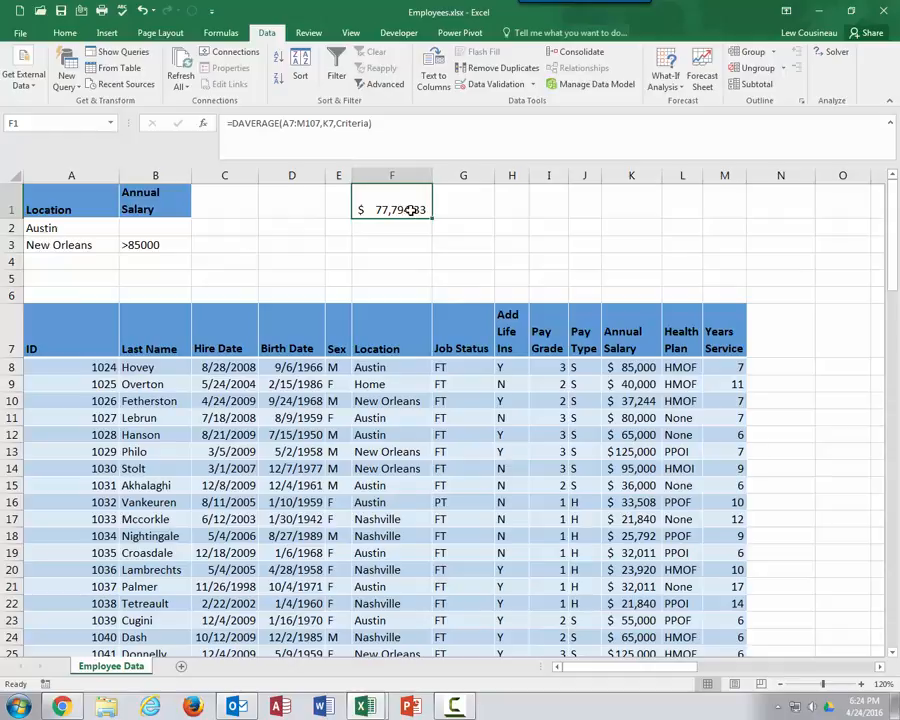
Re-enter >85000 as the Austin row's Annual Salary criterion and recheck the DAVERAGE result
{"action": "left_click", "coordinate": [153, 228]}
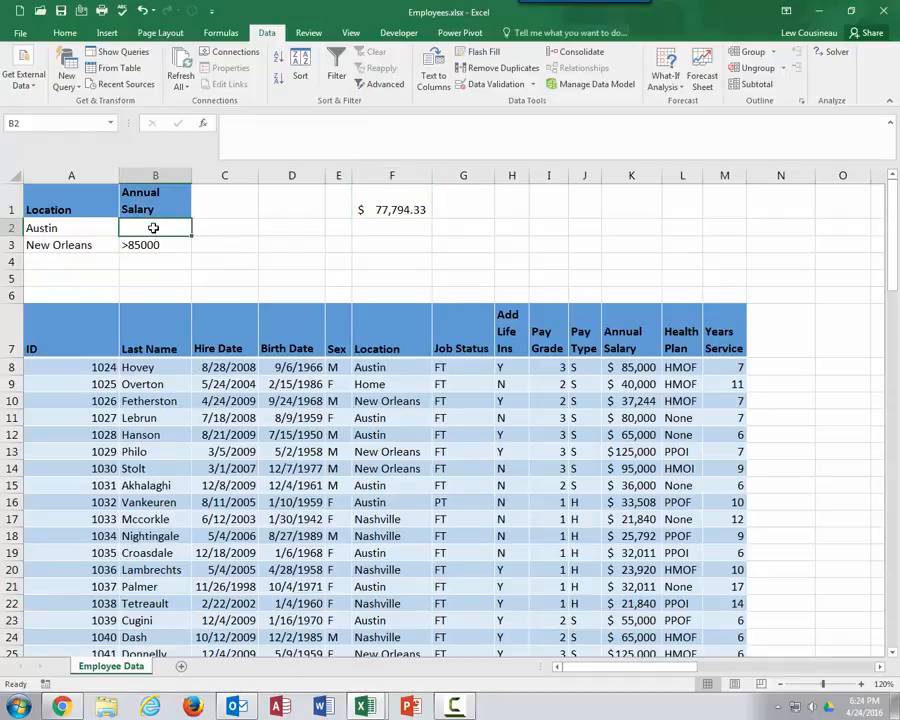
{"action": "type", "text": ">85000"}
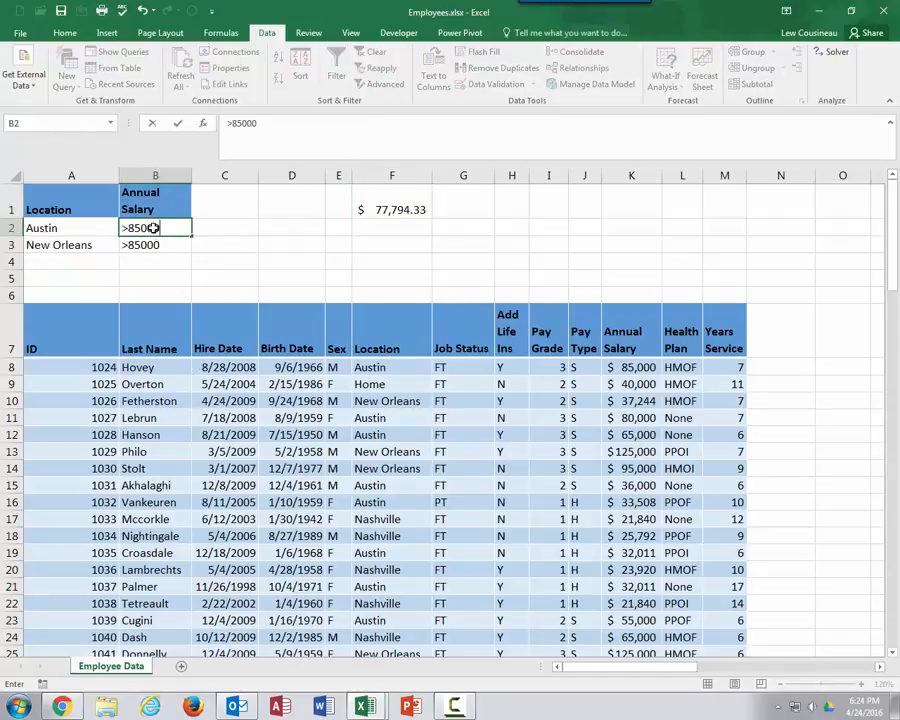
{"action": "key", "text": "Return"}
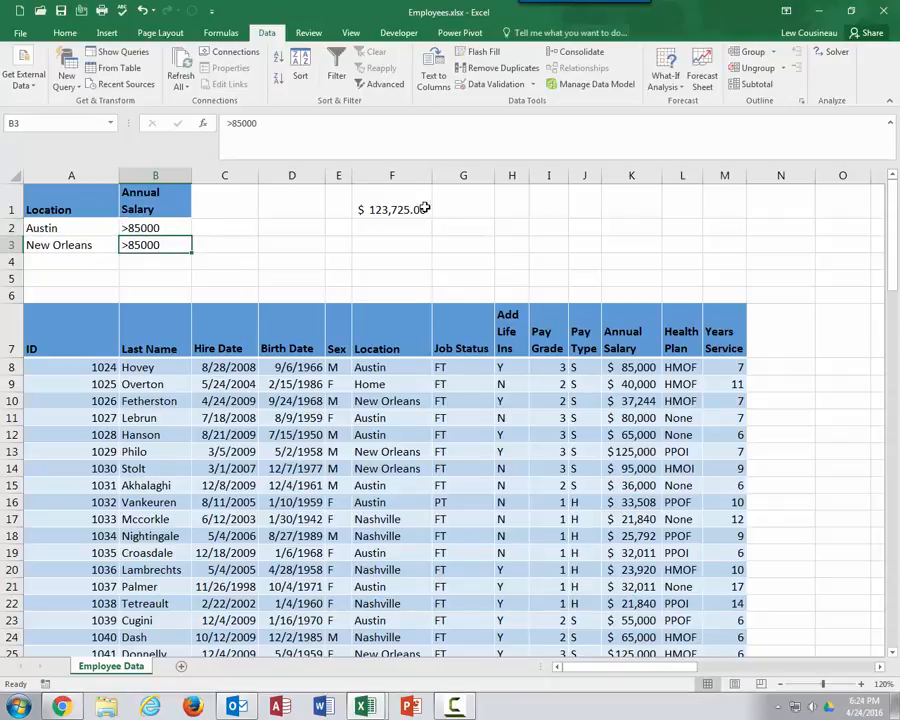
{"action": "left_click", "coordinate": [388, 209]}
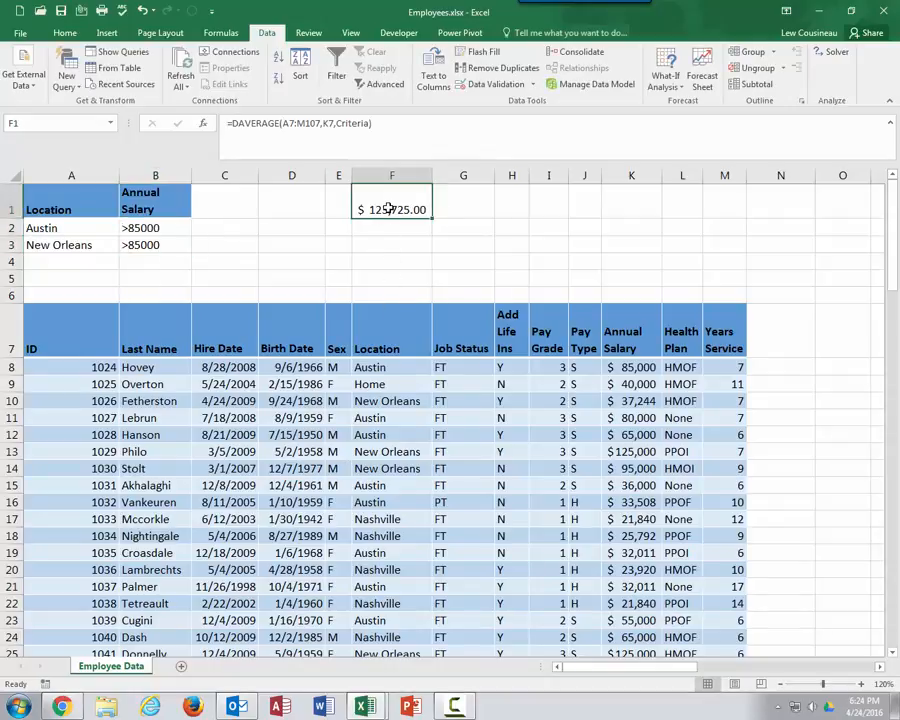
Start a DCOUNT formula in F2 using the employee table A7:M107 as the database argument
{"action": "left_click", "coordinate": [384, 227]}
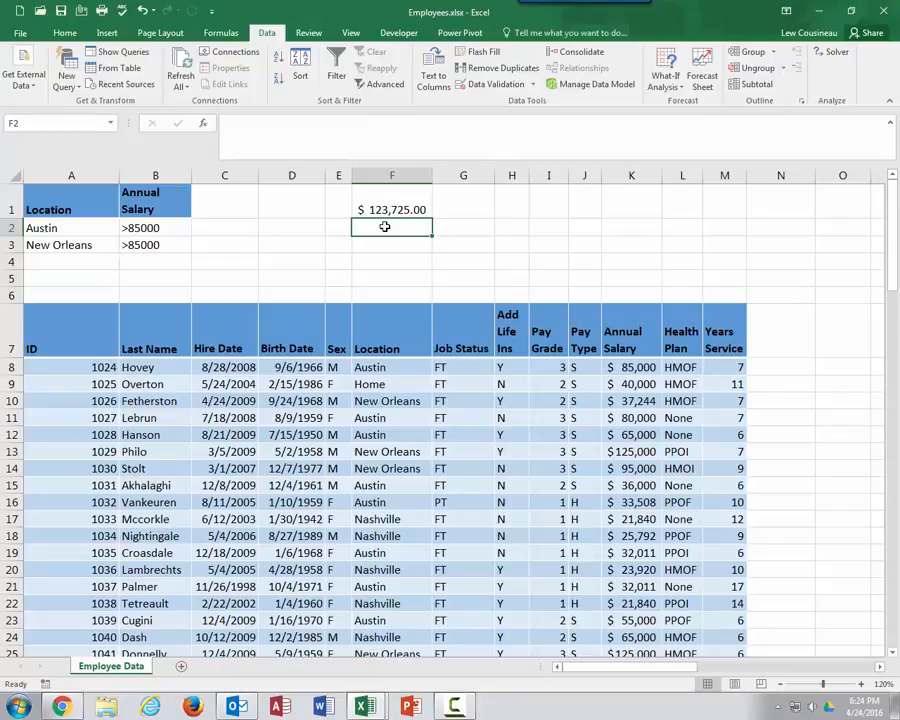
{"action": "type", "text": "=Dc"}
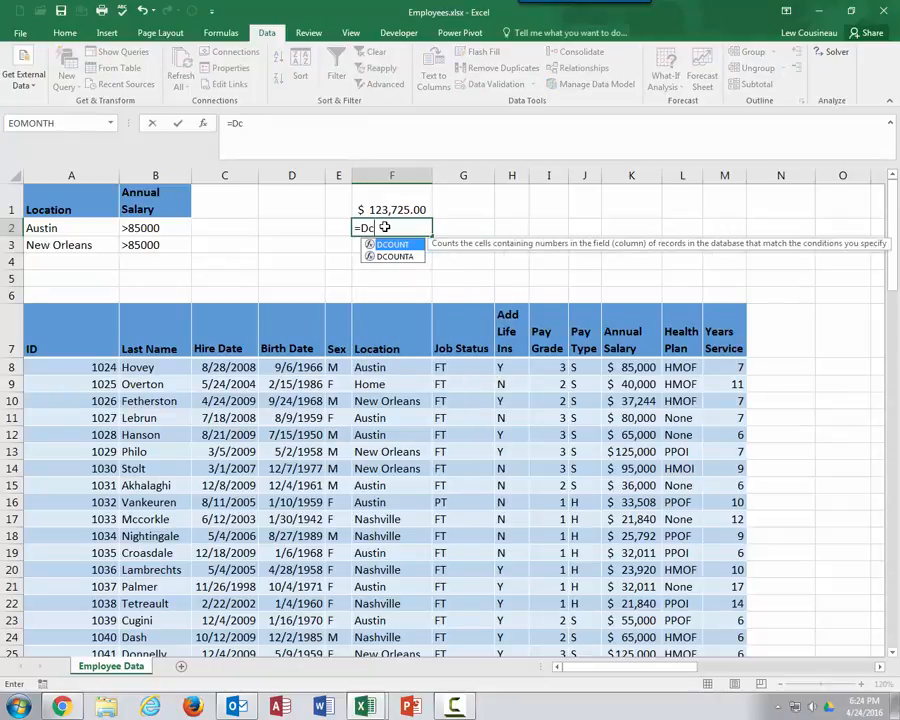
{"action": "type", "text": "ou"}
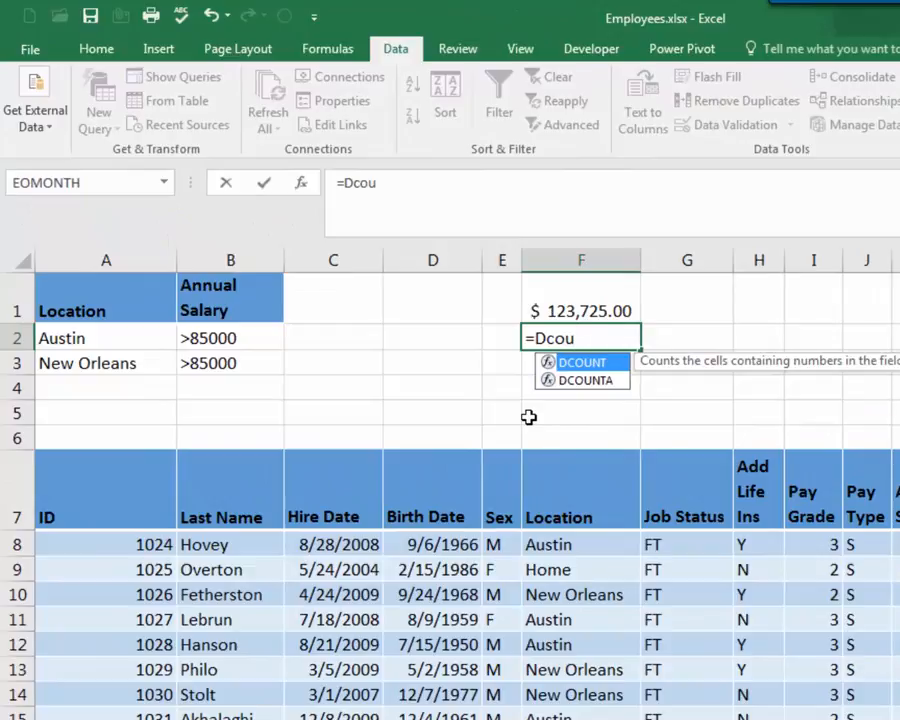
{"action": "key", "text": "Tab"}
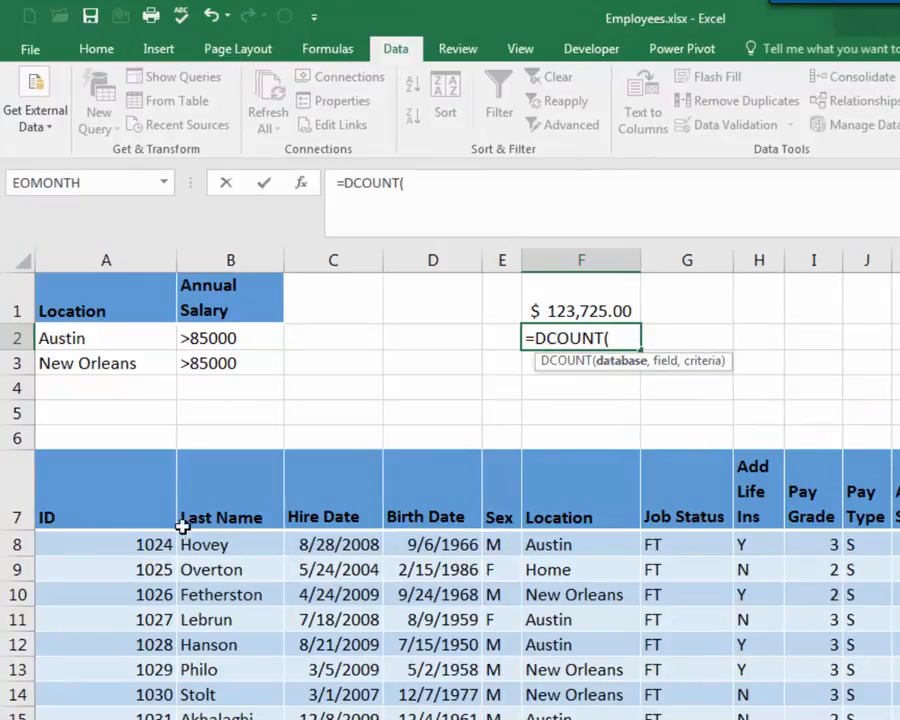
{"action": "left_click_drag", "start_coordinate": [100, 502], "coordinate": [899, 505]}
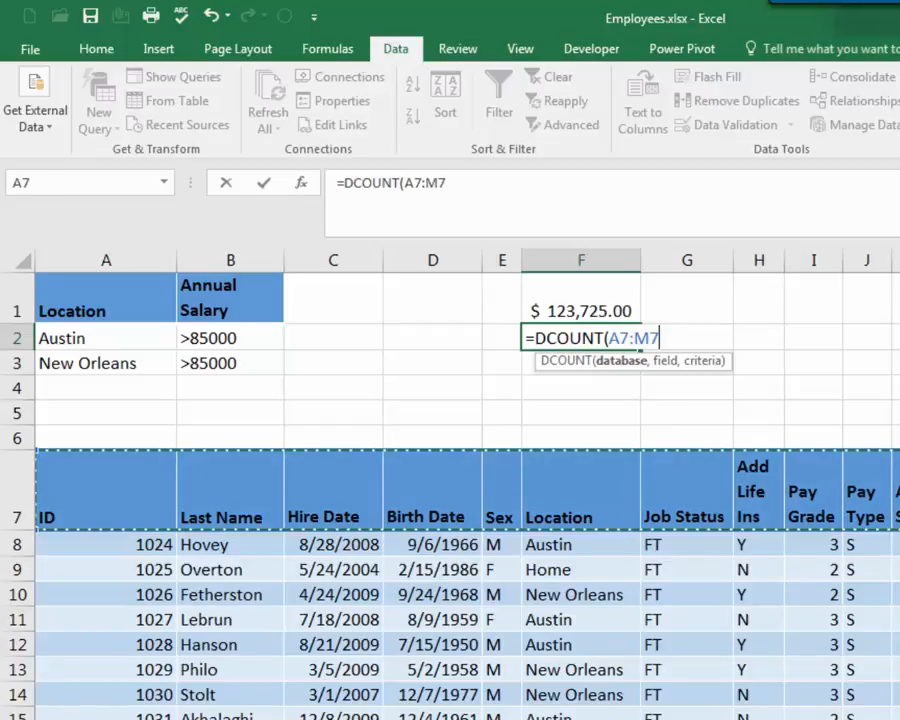
{"action": "key", "text": "ctrl+shift+Down"}
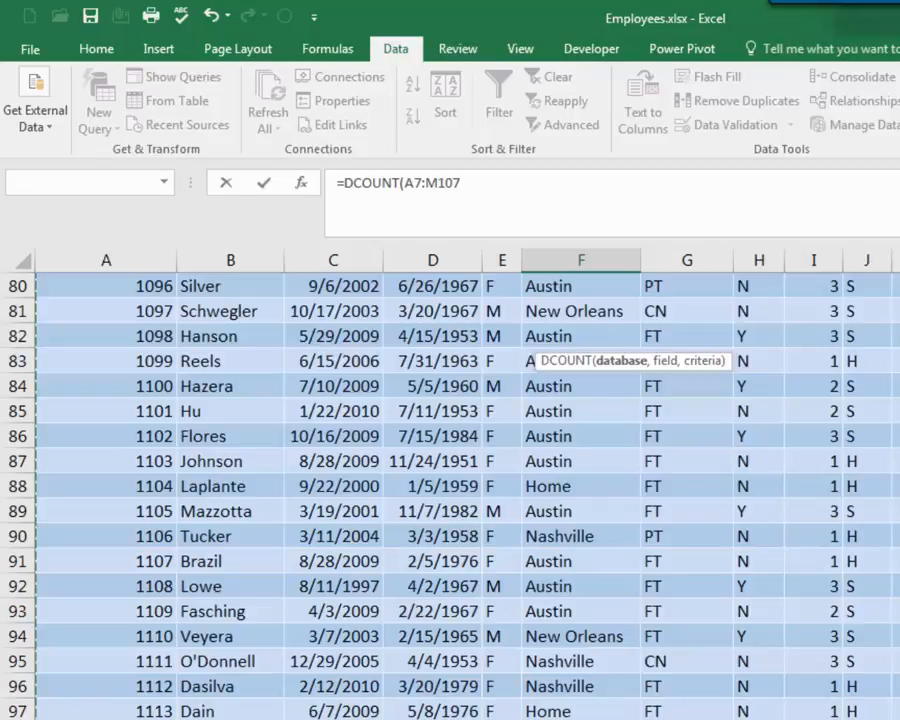
{"action": "scroll", "coordinate": [484, 207], "scroll_direction": "up", "scroll_amount": 10}
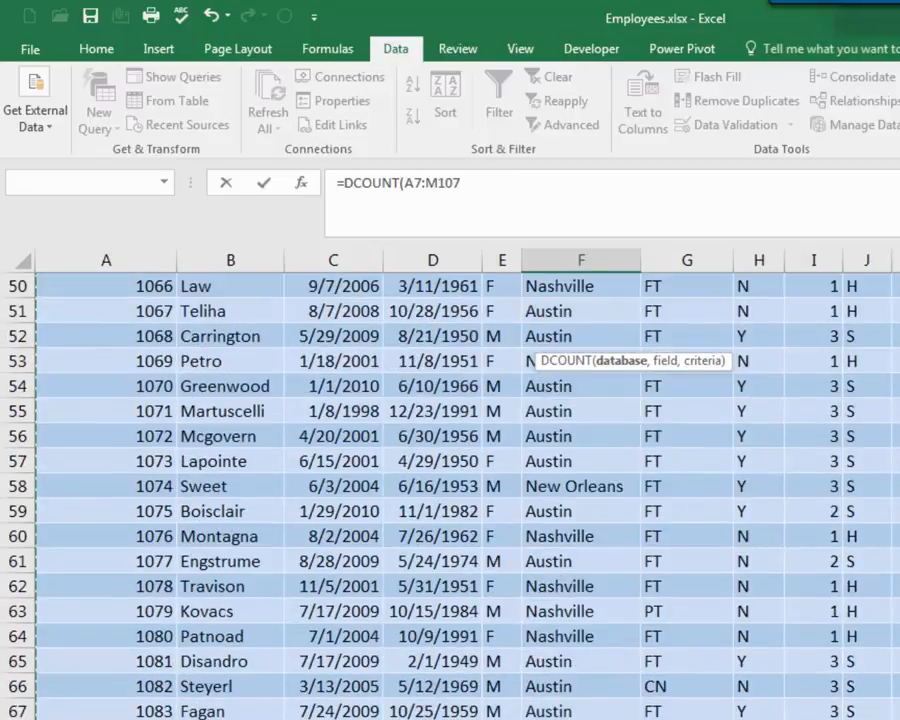
{"action": "scroll", "coordinate": [467, 495], "scroll_direction": "up", "scroll_amount": 16}
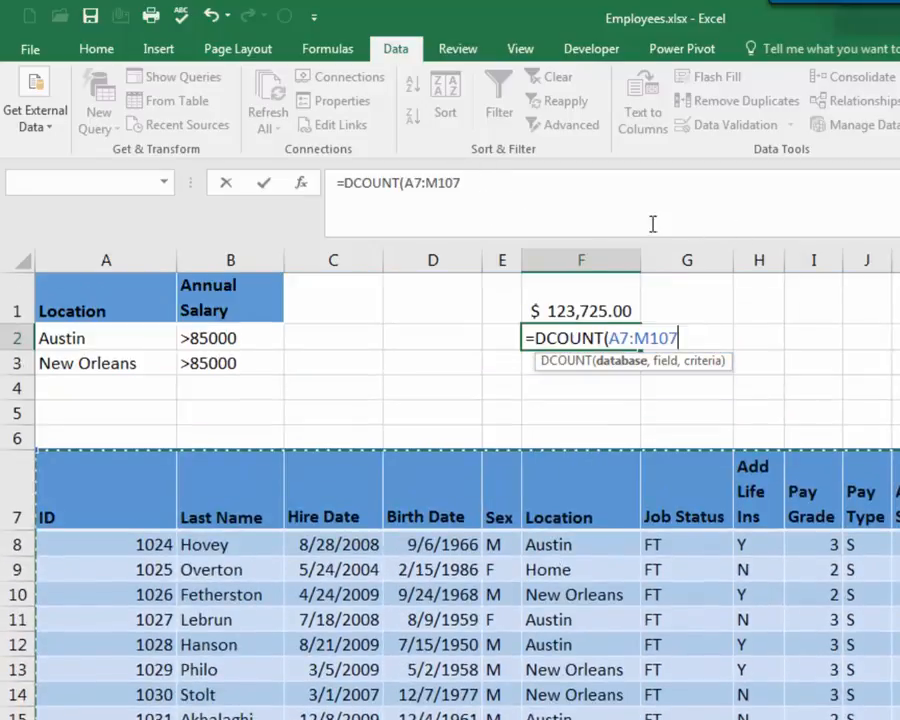
{"action": "left_click", "coordinate": [519, 187]}
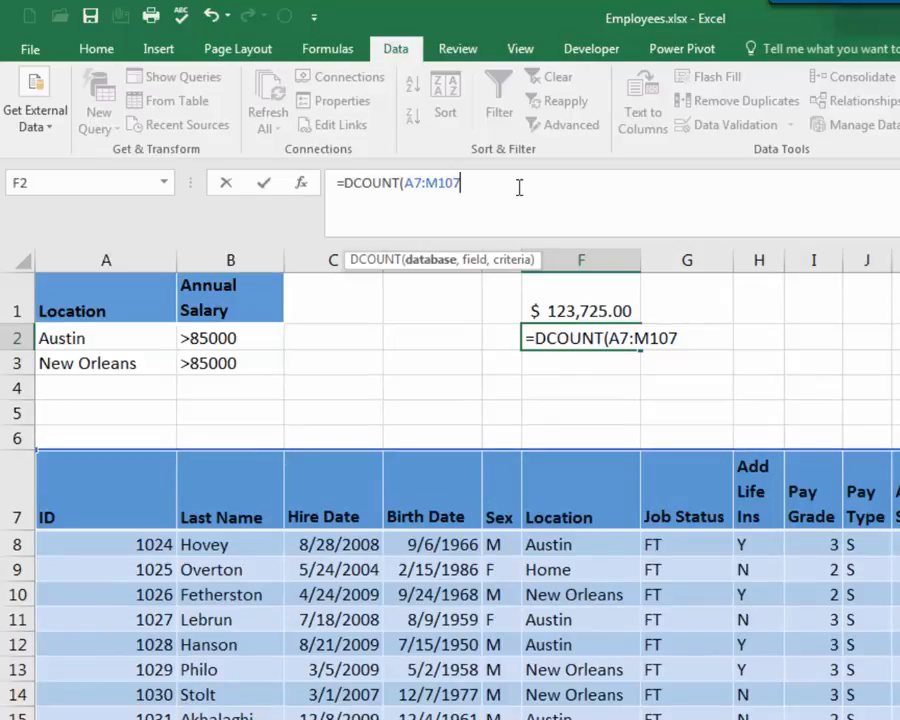
Complete the DCOUNT formula with the ID header A7 as the field and the Criteria range as criteria
{"action": "type", "text": ","}
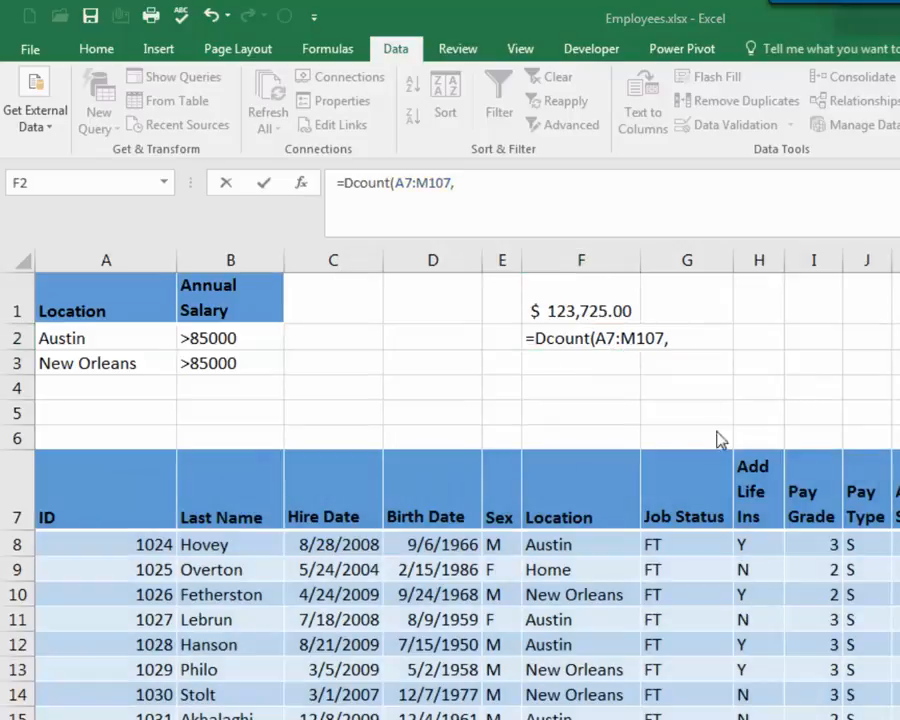
{"action": "left_click", "coordinate": [662, 336]}
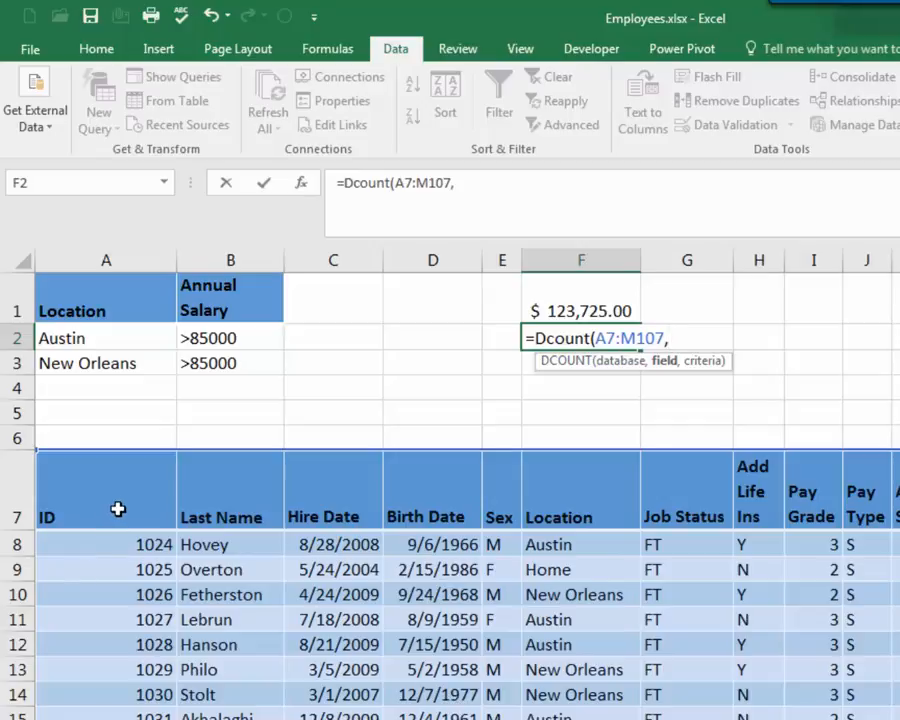
{"action": "scroll", "coordinate": [122, 620], "scroll_direction": "down", "scroll_amount": 6}
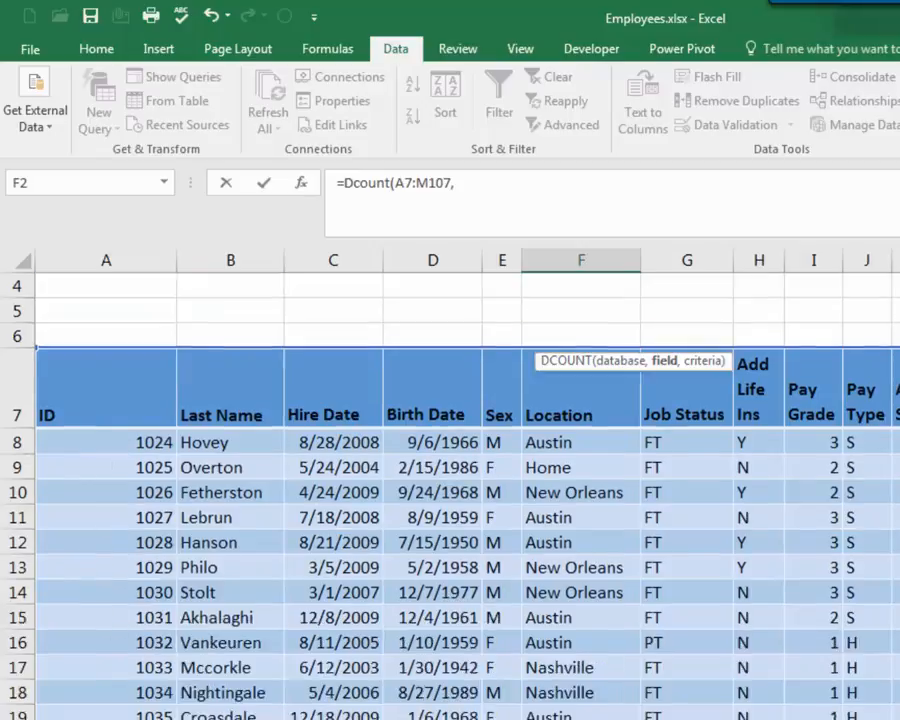
{"action": "scroll", "coordinate": [122, 620], "scroll_direction": "up", "scroll_amount": 6}
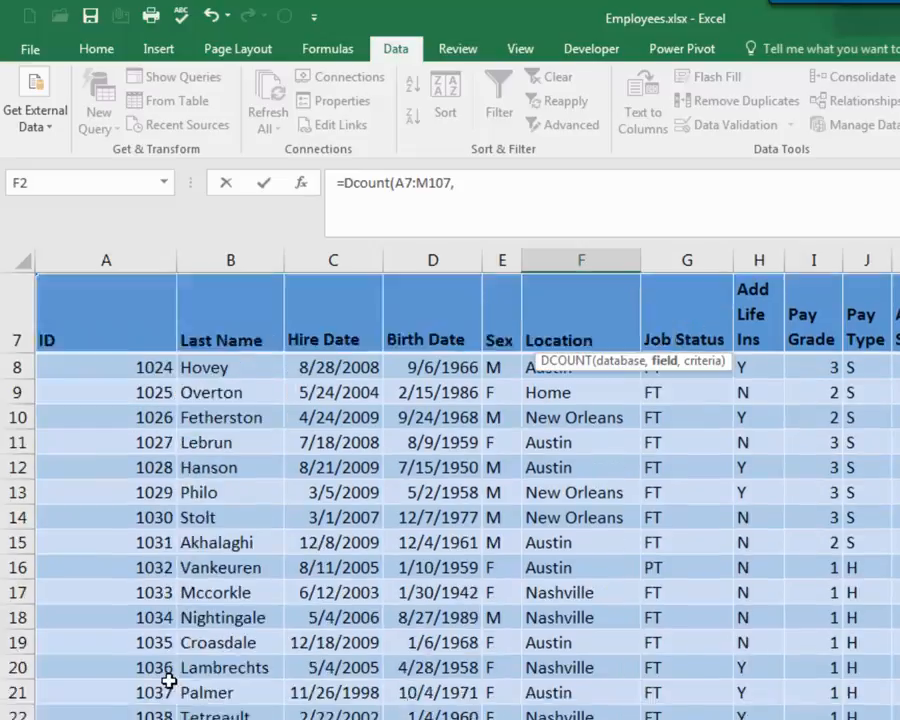
{"action": "scroll", "coordinate": [140, 676], "scroll_direction": "down", "scroll_amount": 10}
{"action": "scroll", "coordinate": [123, 516], "scroll_direction": "down", "scroll_amount": 6}
{"action": "scroll", "coordinate": [123, 516], "scroll_direction": "up", "scroll_amount": 16}
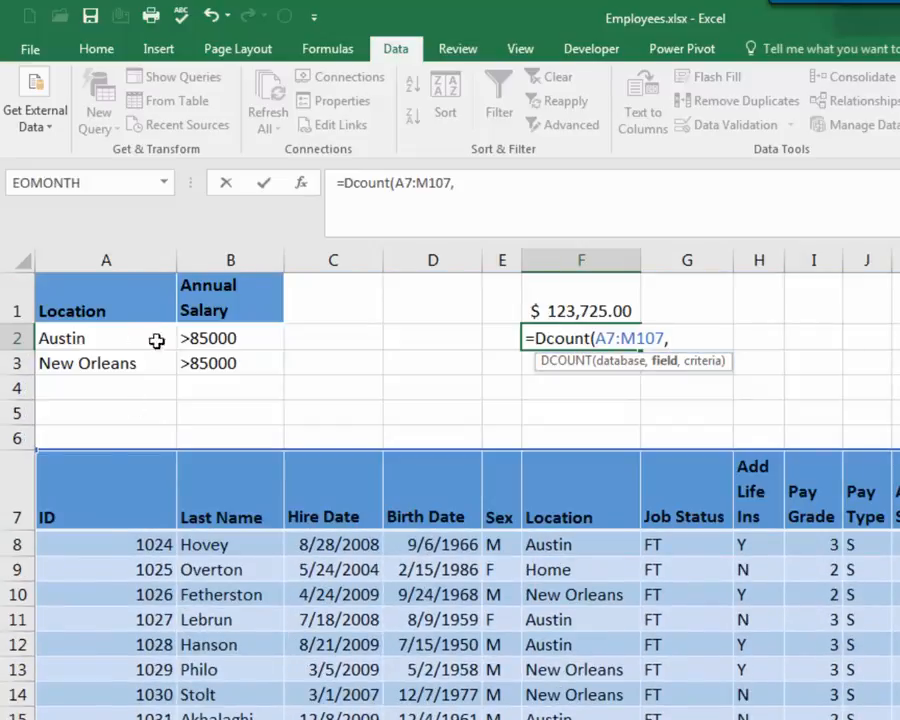
{"action": "left_click", "coordinate": [131, 514]}
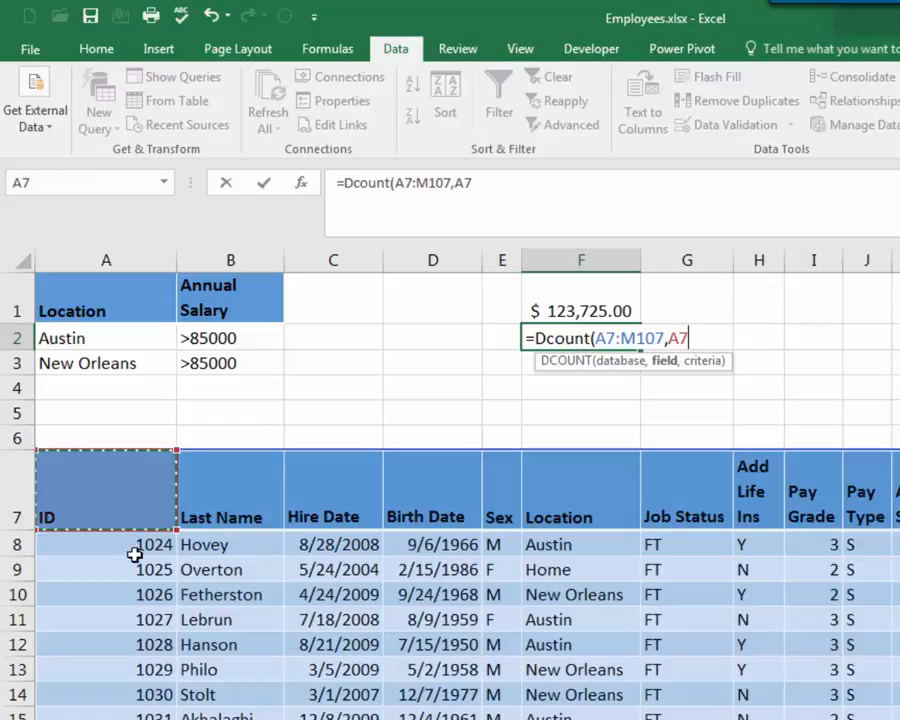
{"action": "type", "text": ","}
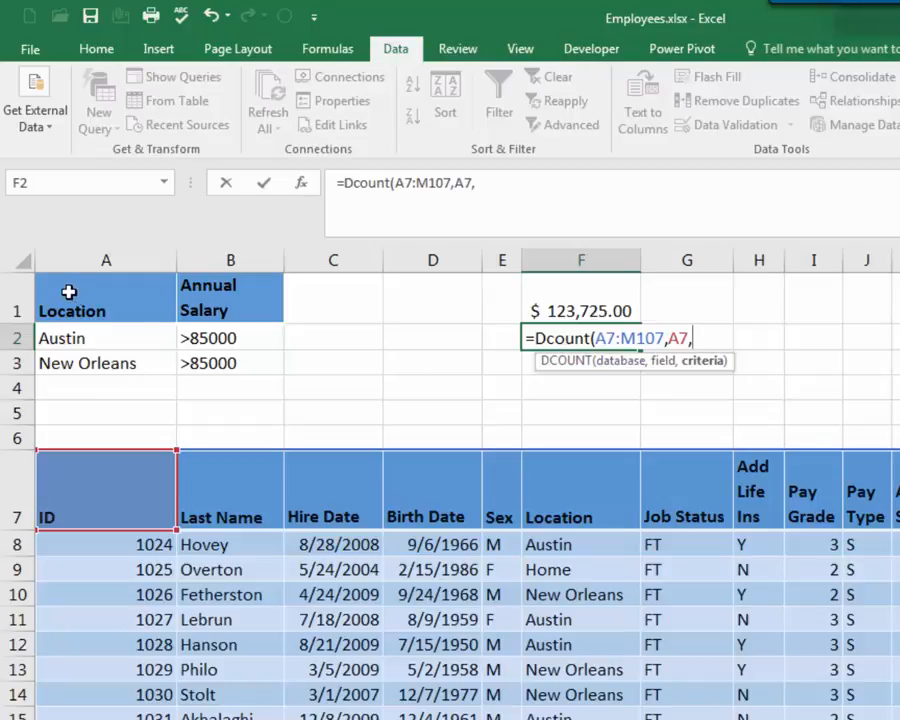
{"action": "left_click_drag", "start_coordinate": [80, 305], "coordinate": [245, 360]}
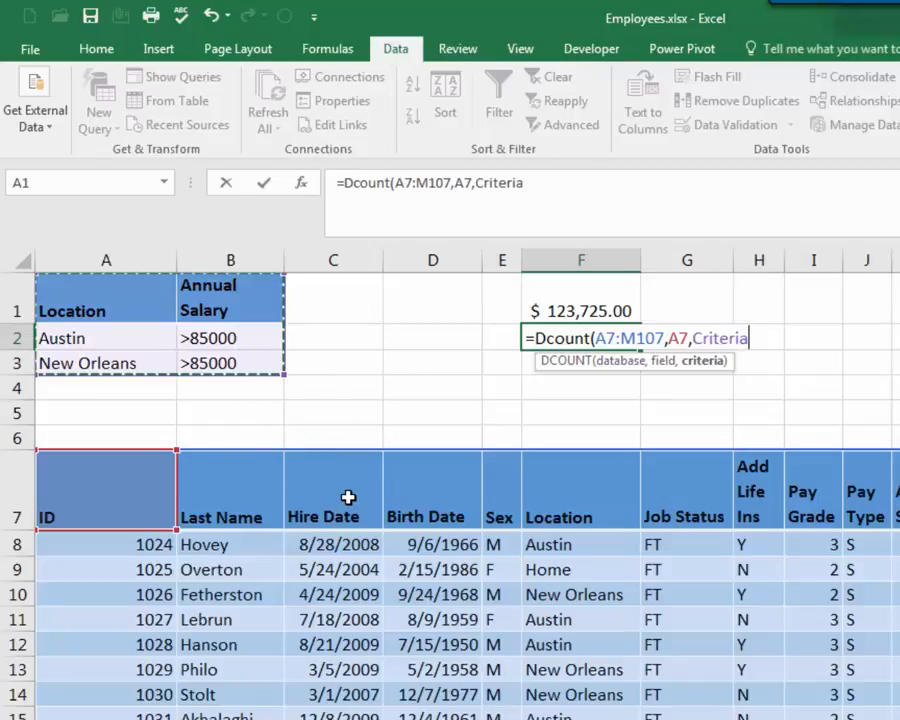
{"action": "type", "text": ")"}
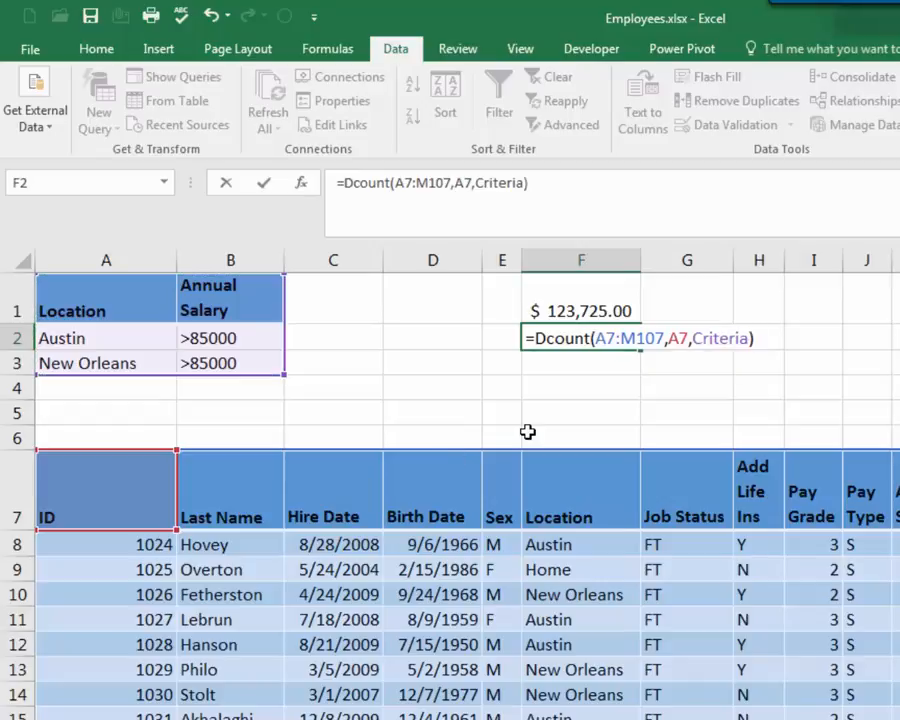
{"action": "key", "text": "Return"}
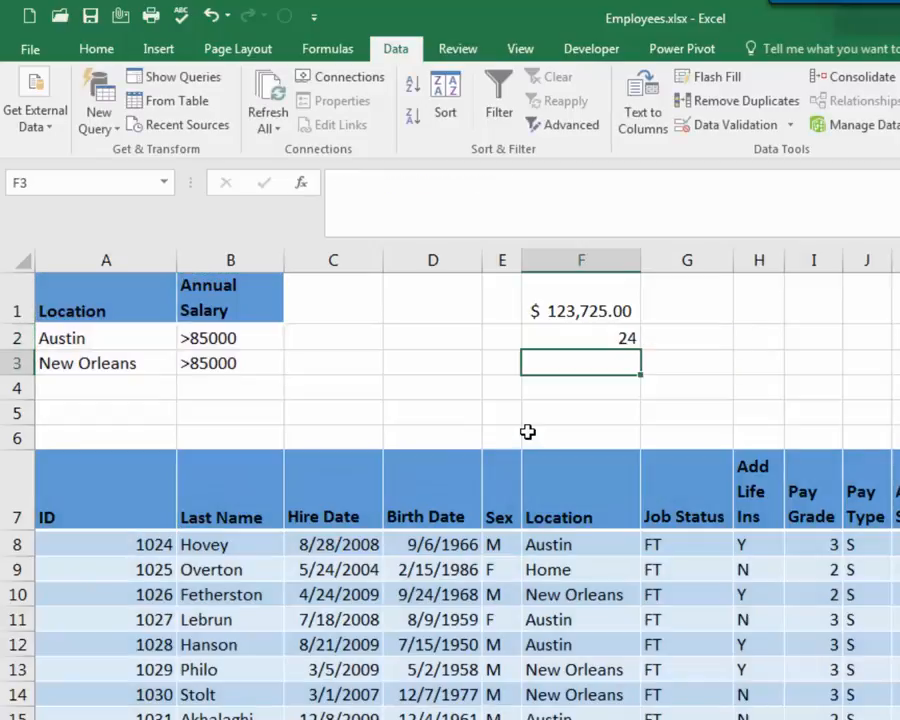
Review the DCOUNT formula in F2 and the criteria cells A2:B3
{"action": "left_click", "coordinate": [605, 338]}
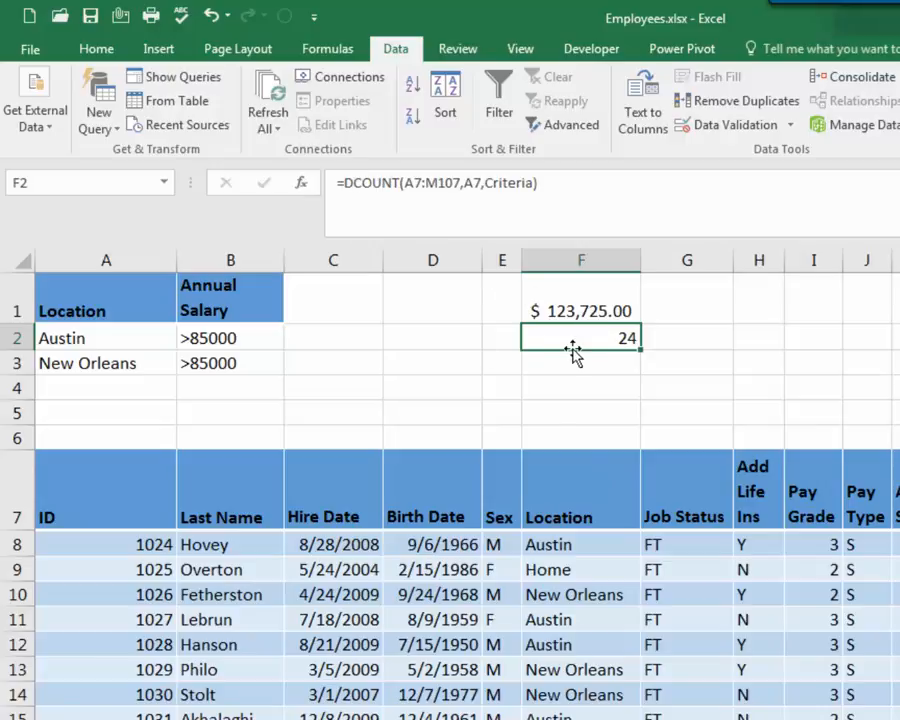
{"action": "left_click_drag", "start_coordinate": [123, 344], "coordinate": [230, 363]}
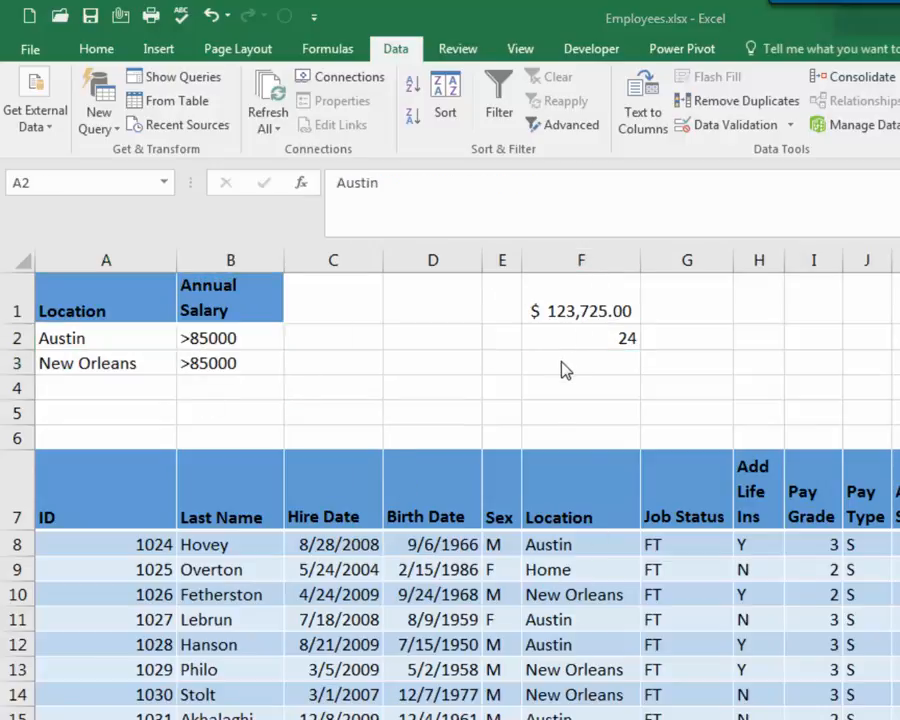
{"action": "left_click", "coordinate": [565, 364]}
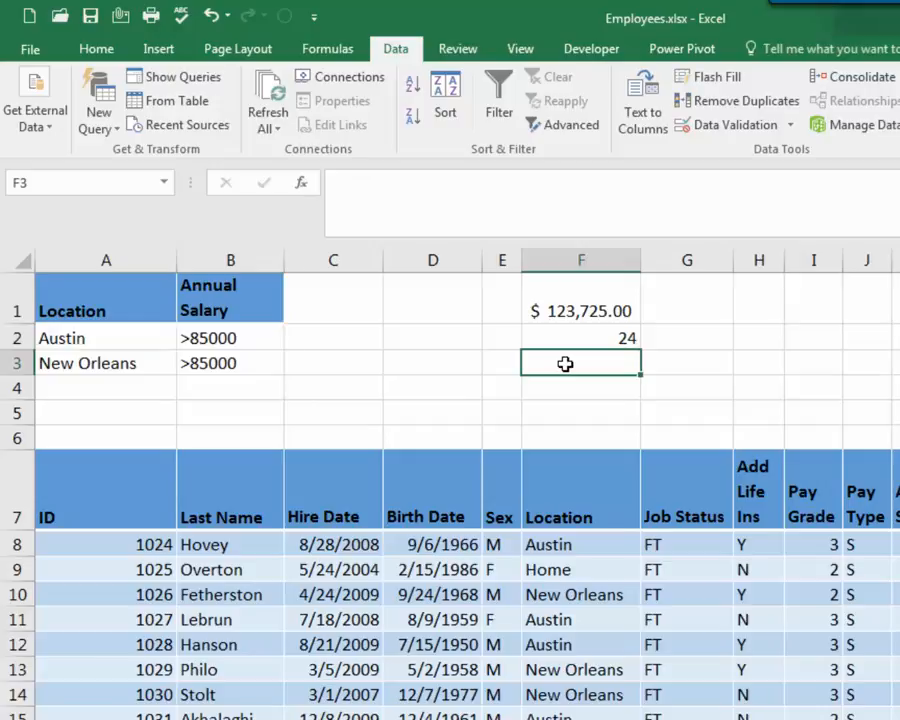
Start a DMAX formula in F3 using the employee table A7:M107 as the database argument
{"action": "type", "text": "=dam"}
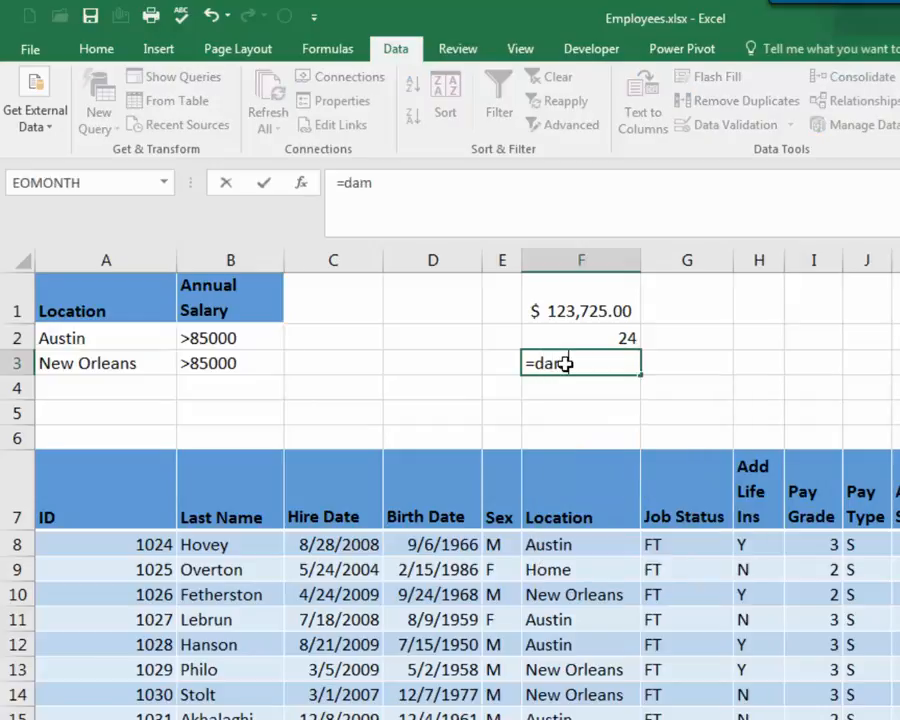
{"action": "key", "text": "BackSpace"}
{"action": "key", "text": "BackSpace"}
{"action": "type", "text": "max"}
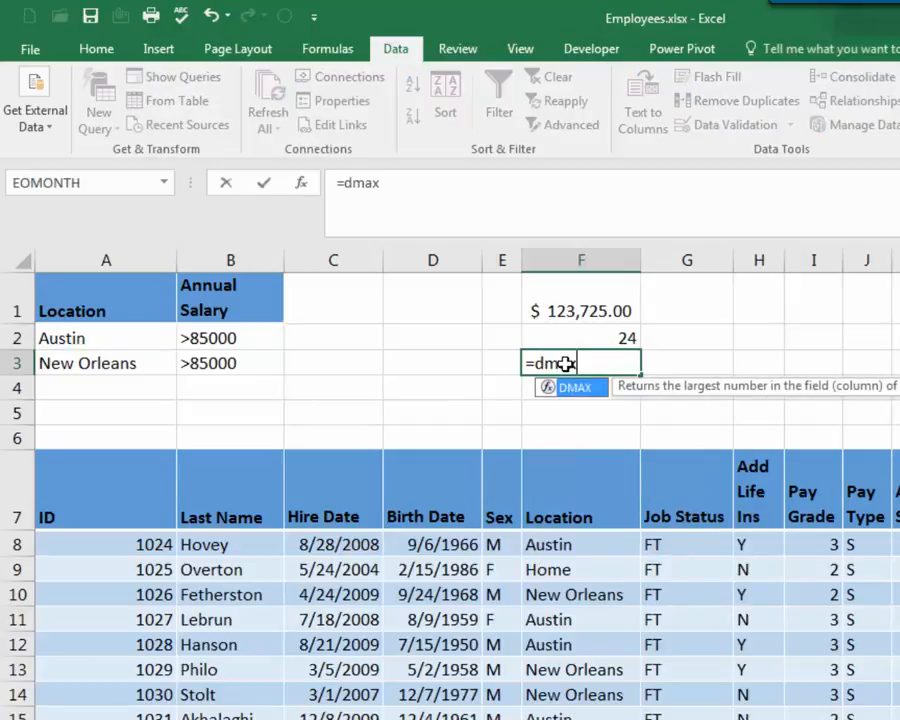
{"action": "type", "text": "("}
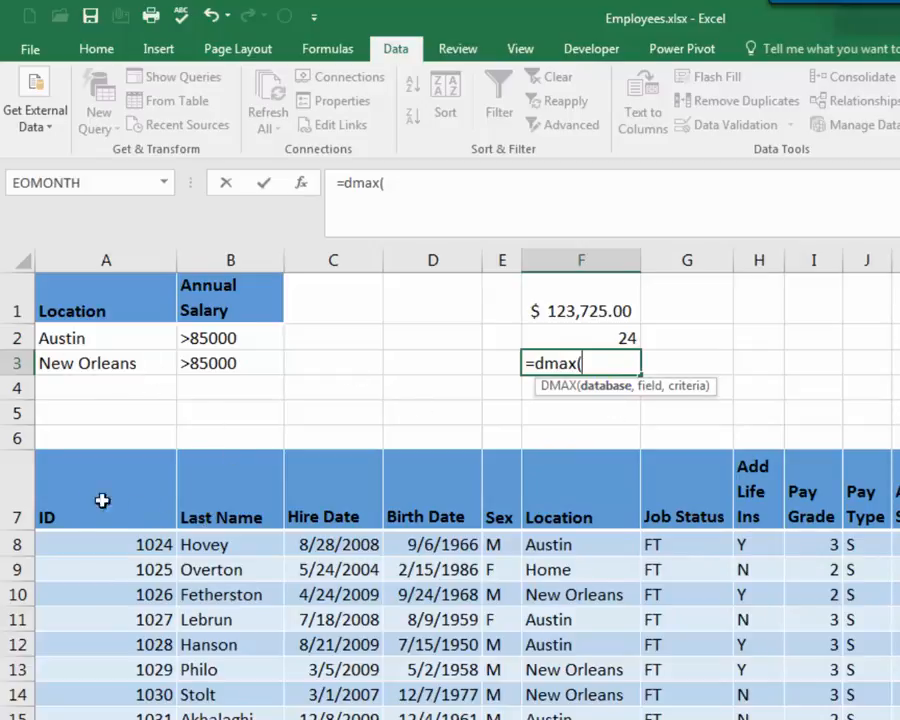
{"action": "left_click_drag", "start_coordinate": [102, 499], "coordinate": [899, 499]}
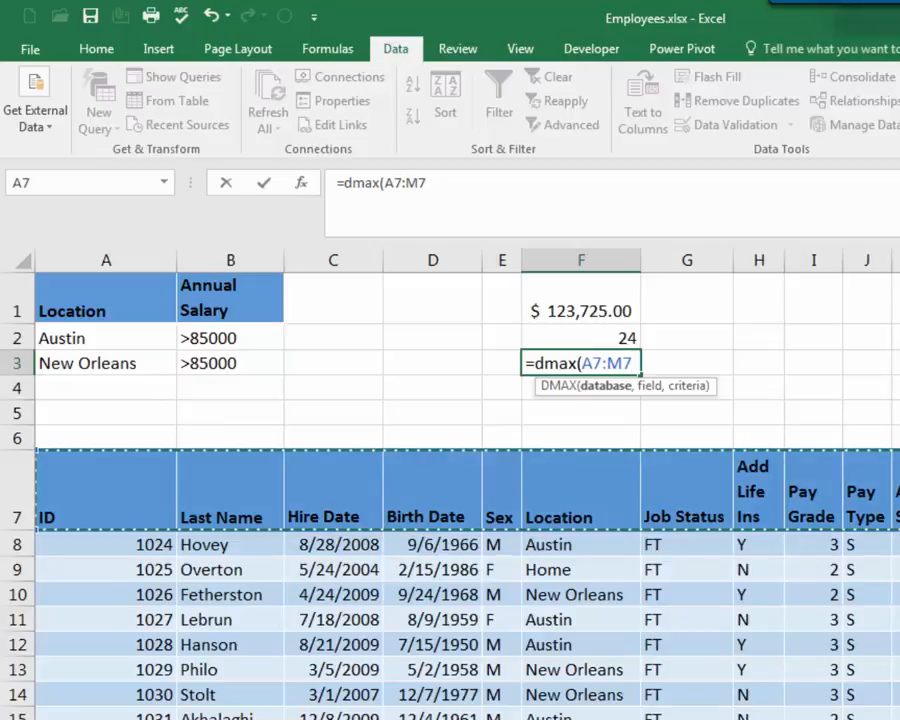
{"action": "key", "text": "ctrl+shift+Down"}
{"action": "scroll", "coordinate": [450, 490], "scroll_direction": "up", "scroll_amount": 10}
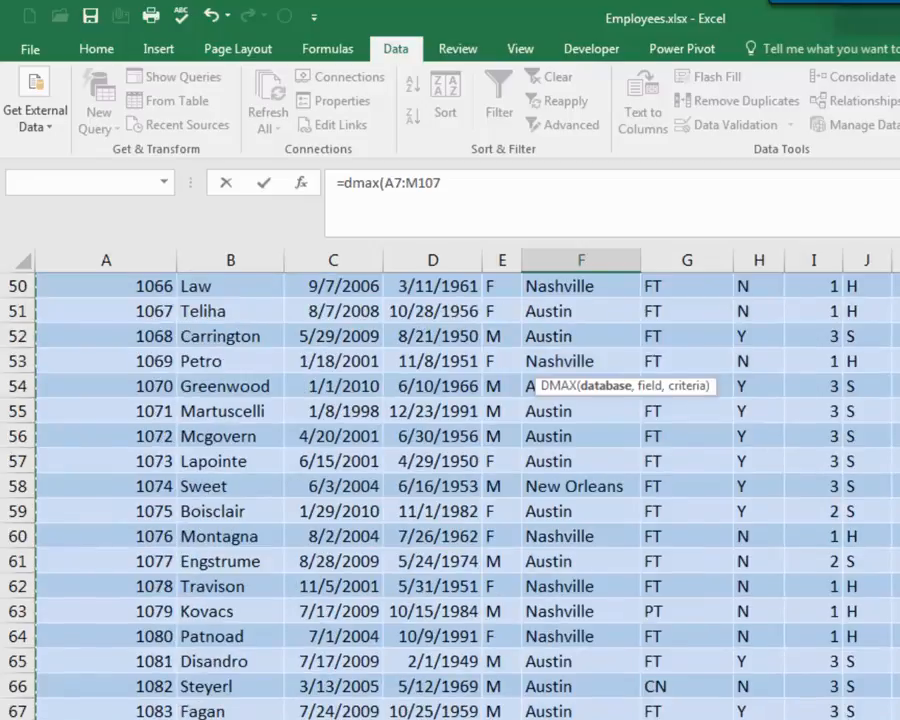
{"action": "scroll", "coordinate": [832, 360], "scroll_direction": "up", "scroll_amount": 16}
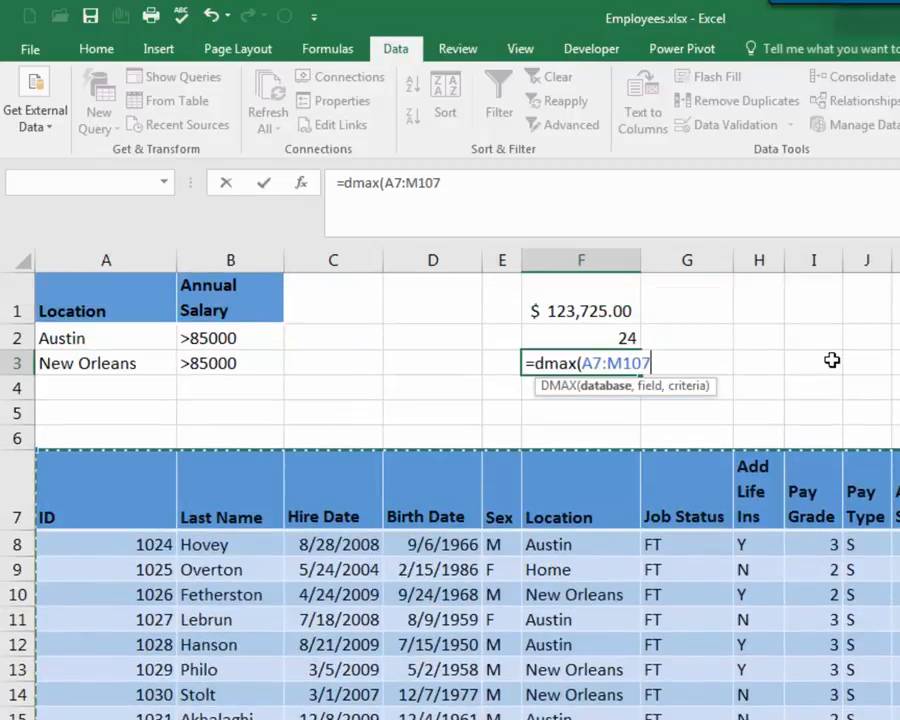
Complete the DMAX formula with the Annual Salary header K7 as the field and the Criteria range as criteria
{"action": "type", "text": ","}
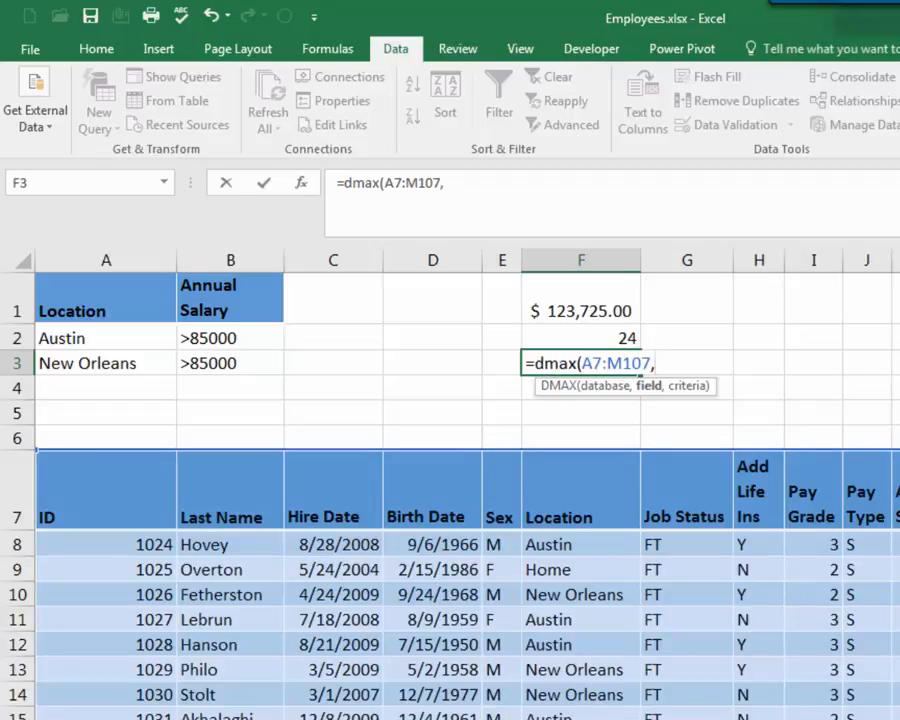
{"action": "left_click", "coordinate": [897, 491]}
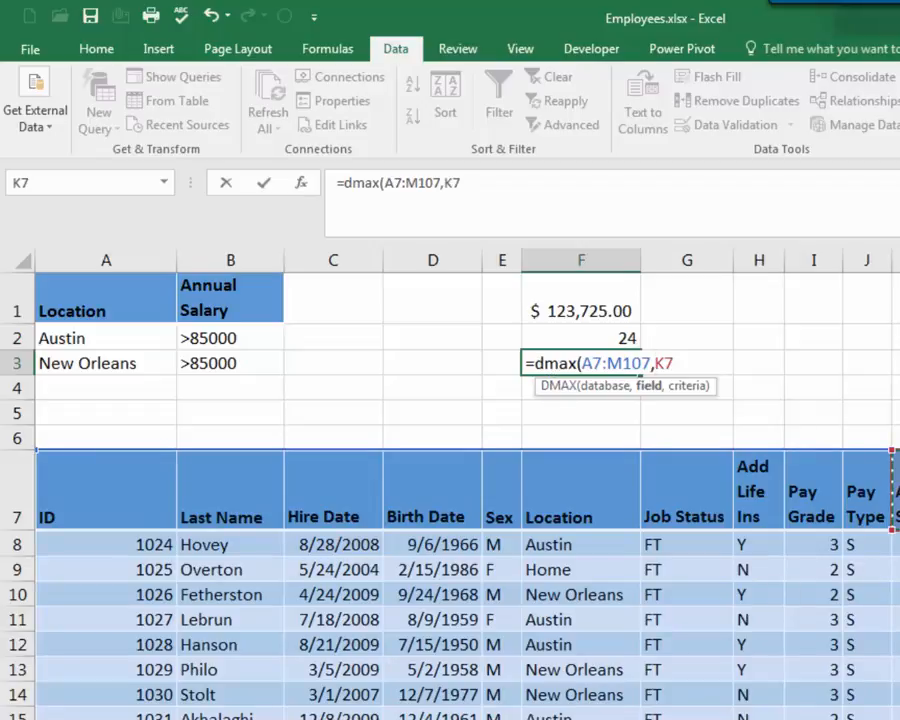
{"action": "type", "text": ","}
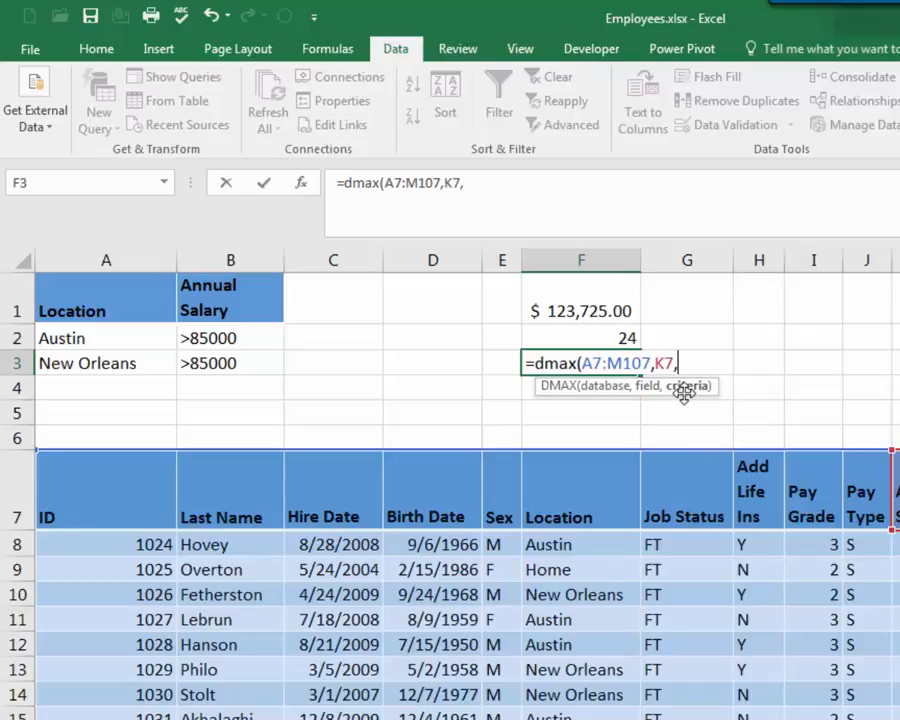
{"action": "left_click_drag", "start_coordinate": [64, 305], "coordinate": [211, 358]}
{"action": "type", "text": ")"}
{"action": "key", "text": "Return"}
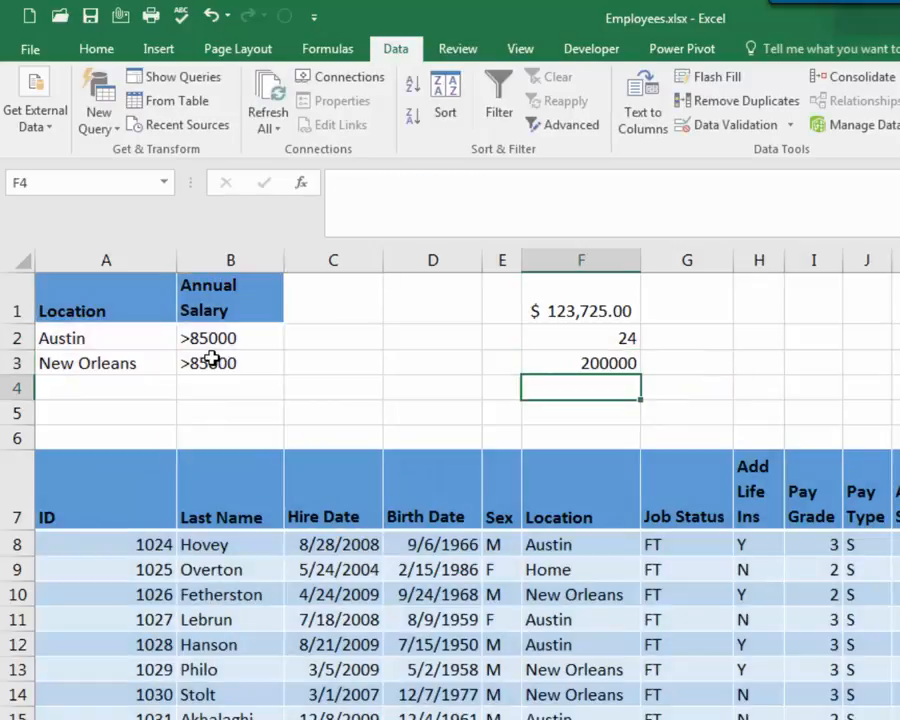
Clear both criteria rows in A2:B3
{"action": "left_click", "coordinate": [602, 362]}
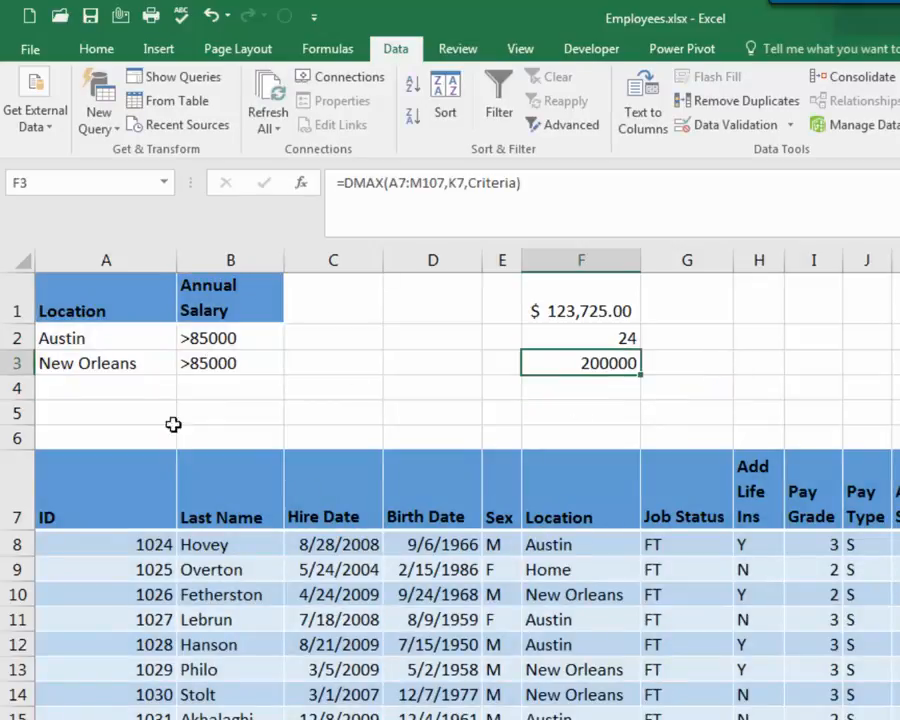
{"action": "left_click_drag", "start_coordinate": [64, 318], "coordinate": [230, 363]}
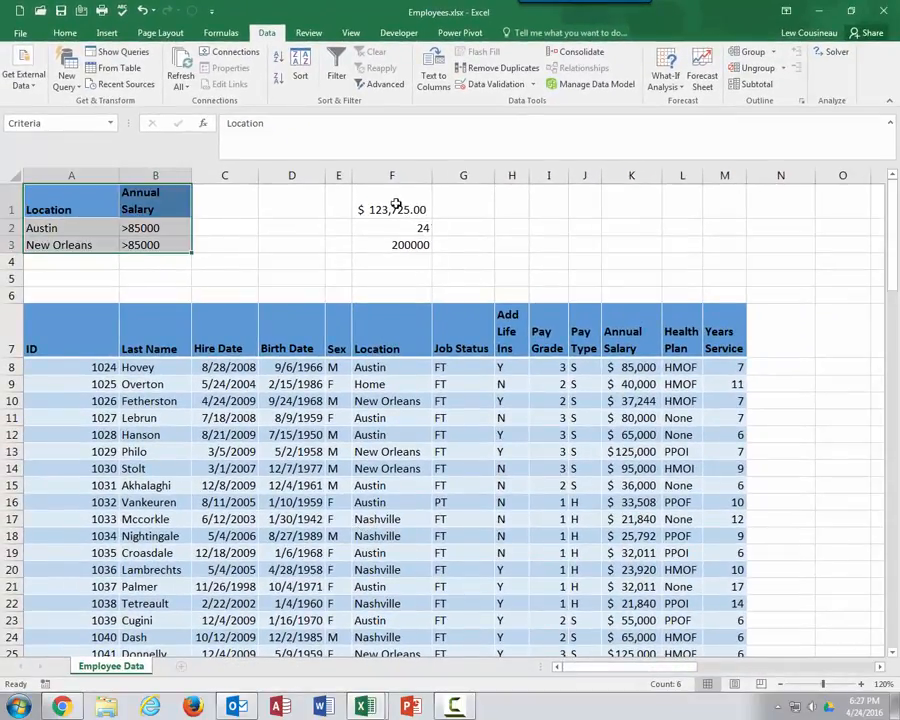
{"action": "left_click_drag", "start_coordinate": [400, 210], "coordinate": [400, 244]}
{"action": "left_click_drag", "start_coordinate": [78, 226], "coordinate": [150, 245]}
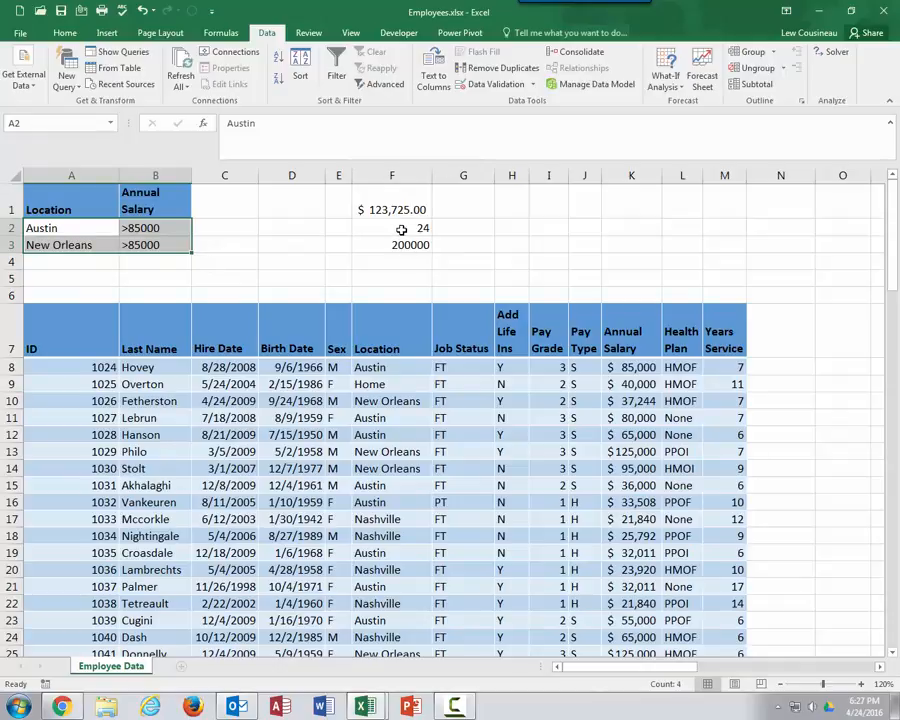
{"action": "key", "text": "Delete"}
Enter Home as the Location criterion and <80000 as the Annual Salary criterion in row 2
{"action": "left_click", "coordinate": [94, 228]}
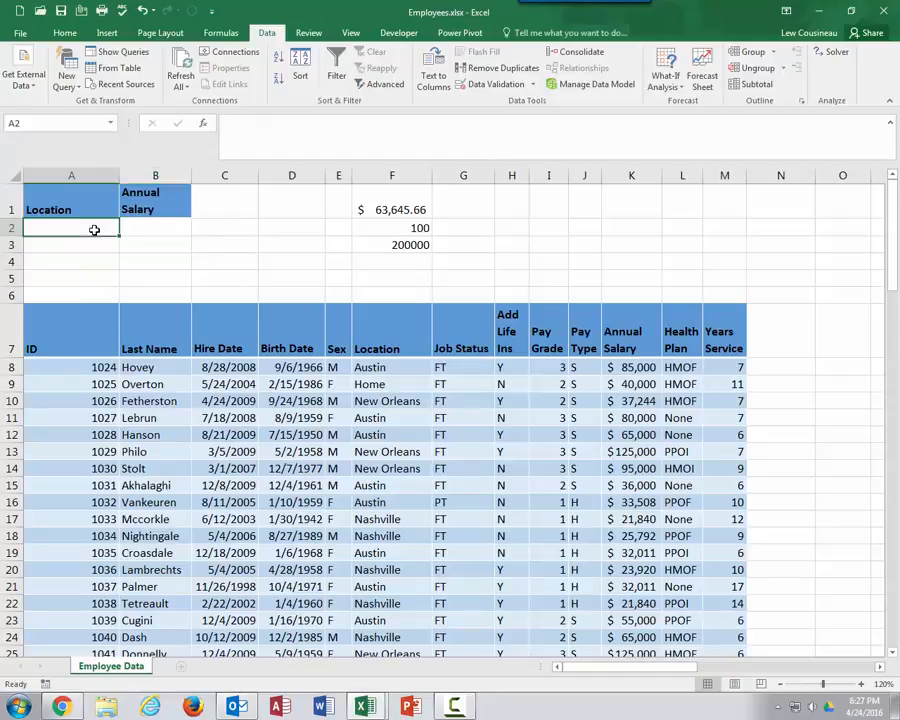
{"action": "type", "text": "Home"}
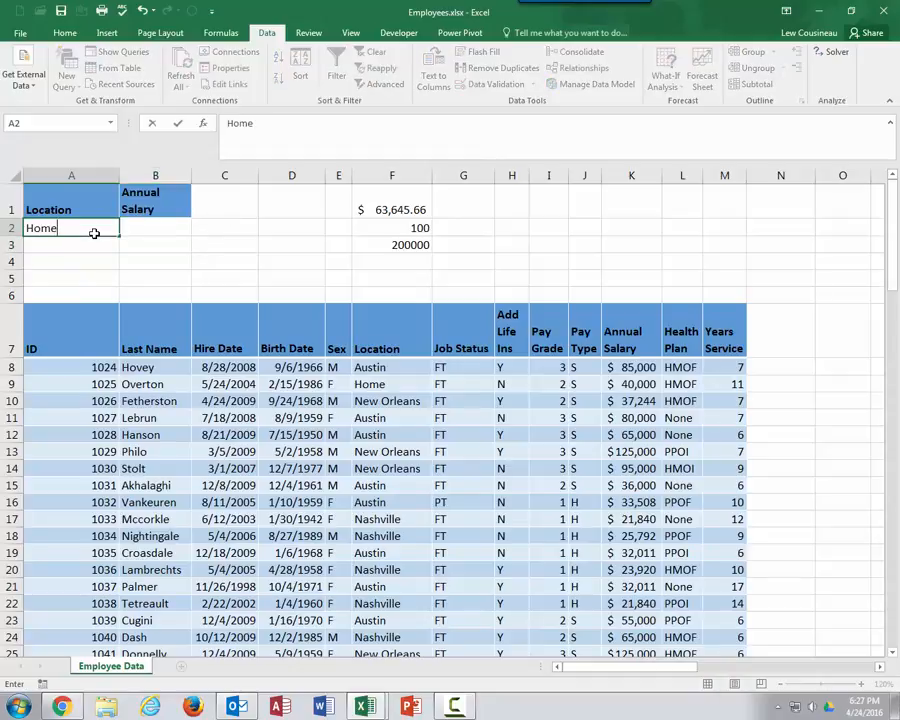
{"action": "left_click", "coordinate": [136, 230]}
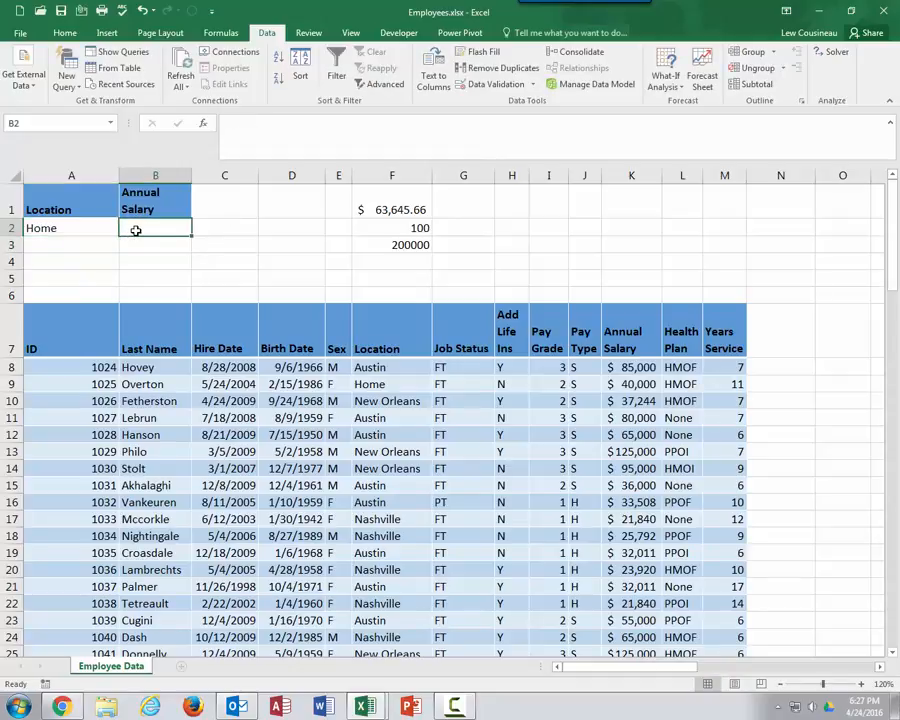
{"action": "type", "text": "<80000"}
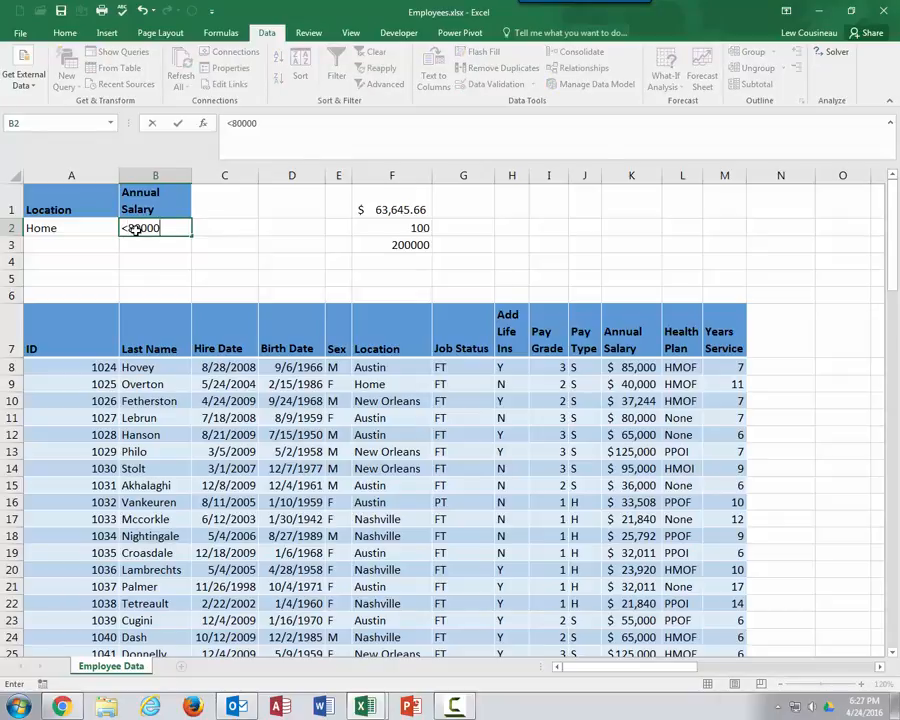
{"action": "key", "text": "Return"}
Review the DAVERAGE, DCOUNT and DMAX results in F1:F3 against the new criteria
{"action": "left_click", "coordinate": [170, 486]}
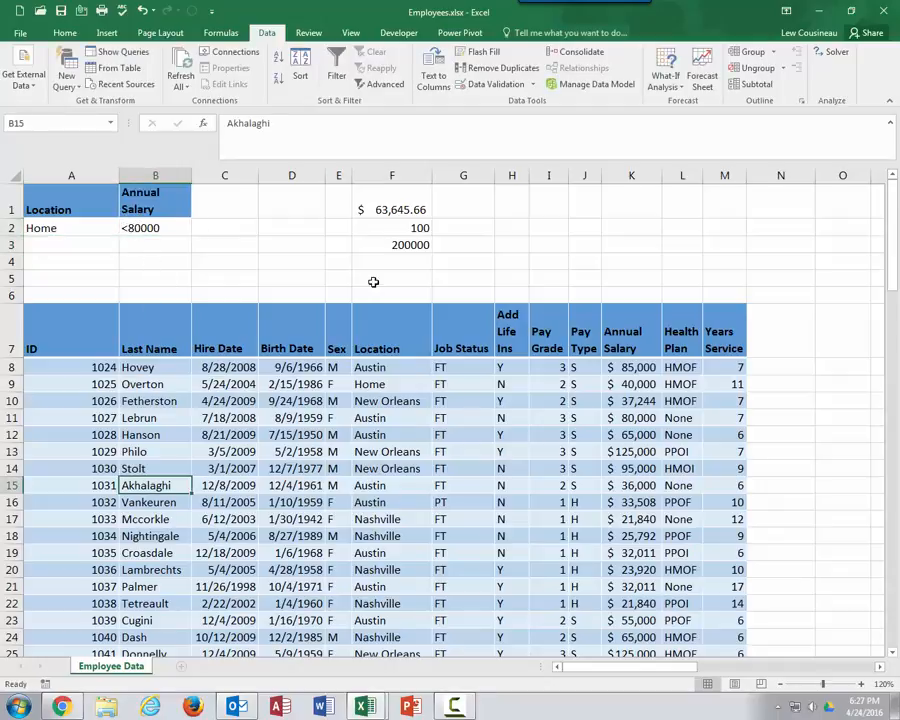
{"action": "left_click", "coordinate": [393, 209]}
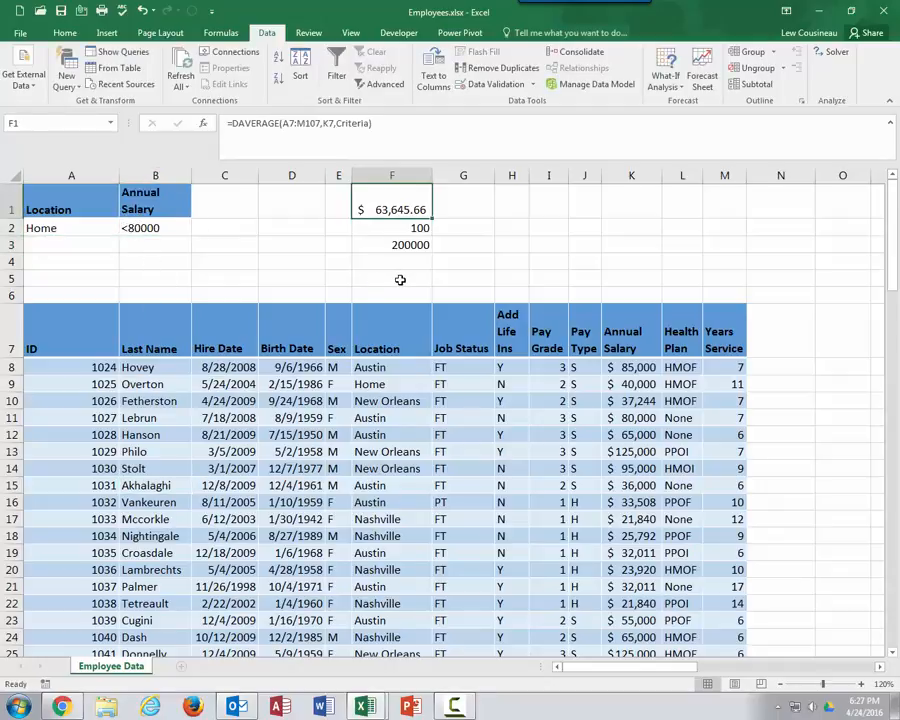
{"action": "left_click_drag", "start_coordinate": [98, 227], "coordinate": [140, 227]}
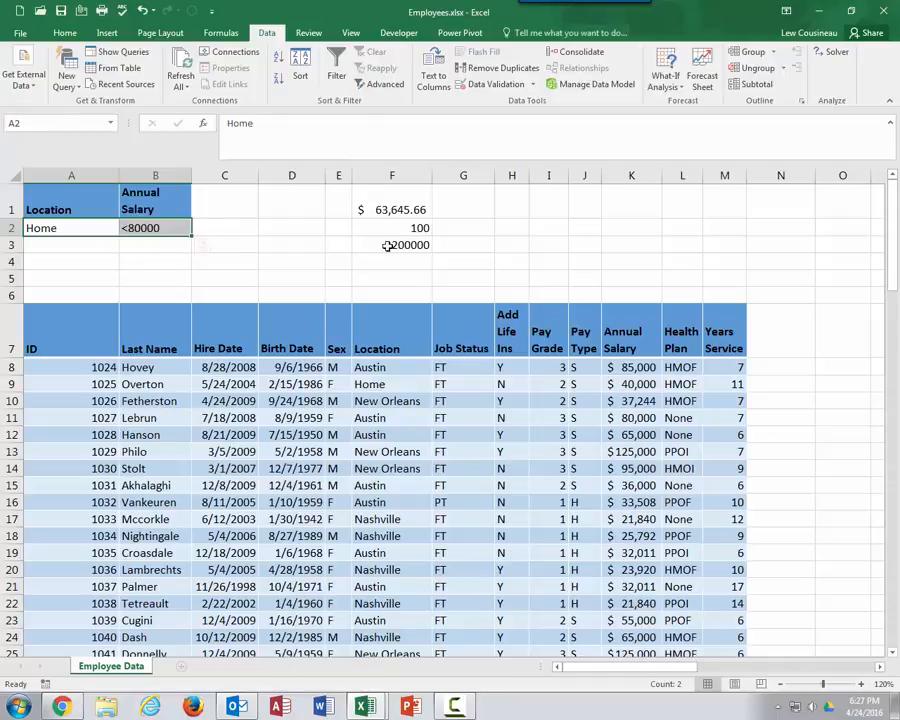
{"action": "left_click", "coordinate": [395, 230]}
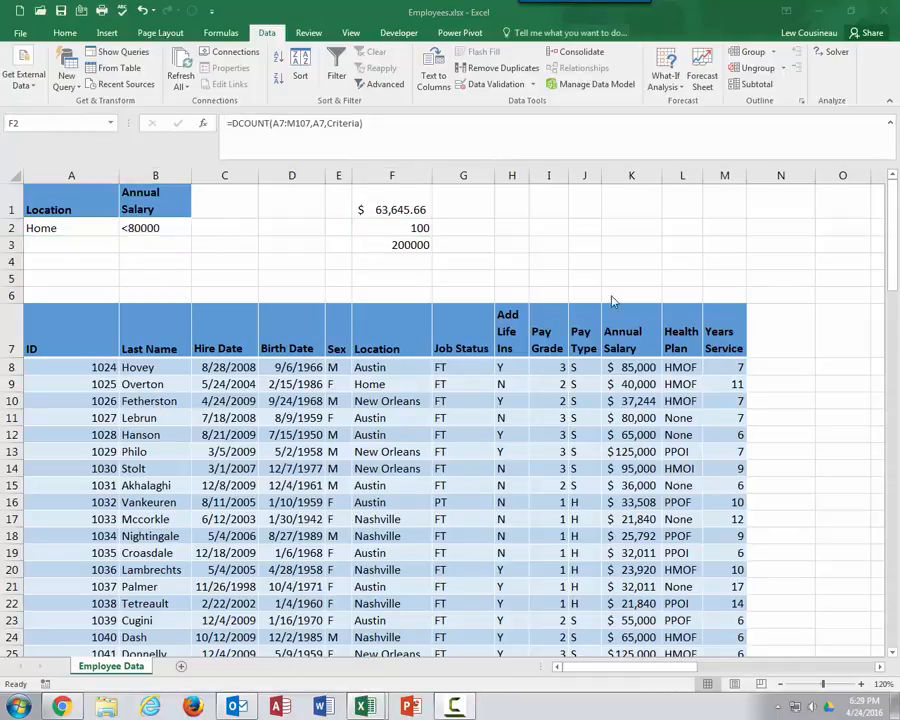
{"action": "left_click", "coordinate": [395, 230]}
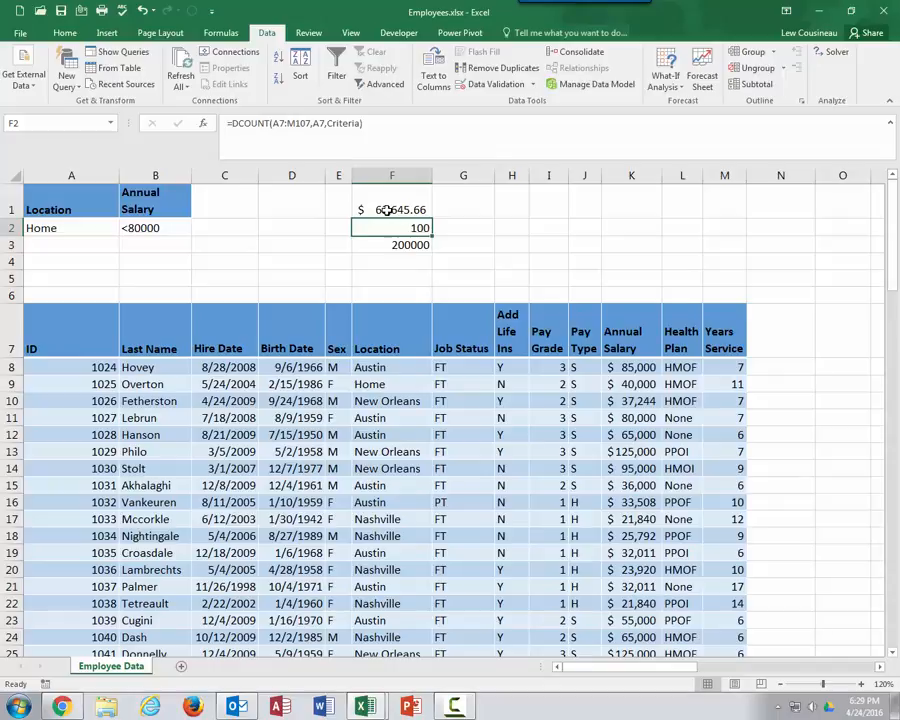
{"action": "left_click_drag", "start_coordinate": [387, 210], "coordinate": [395, 243]}
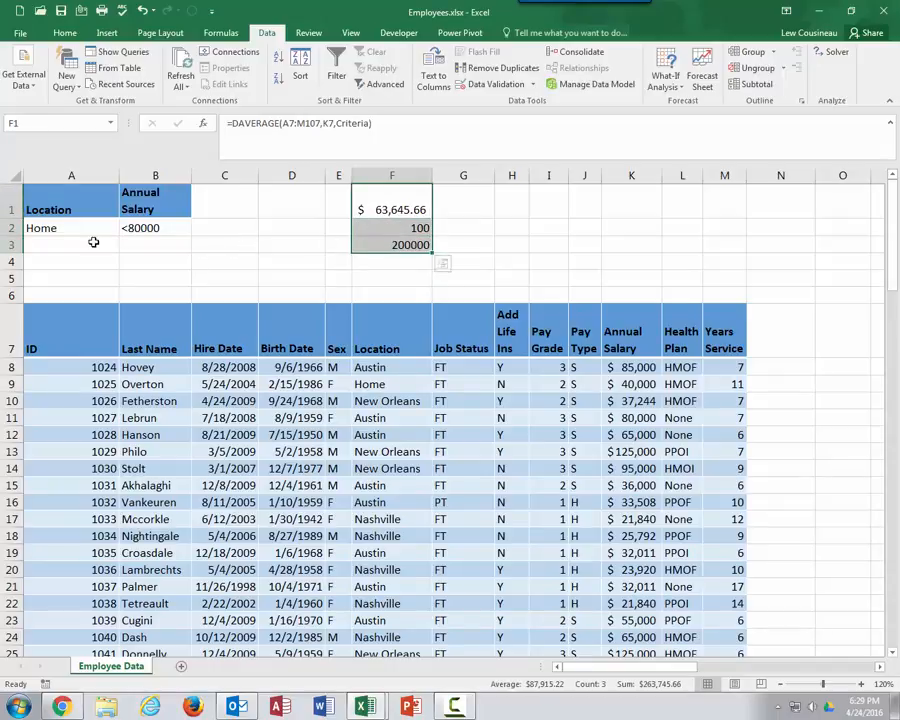
{"action": "left_click_drag", "start_coordinate": [44, 227], "coordinate": [184, 232]}
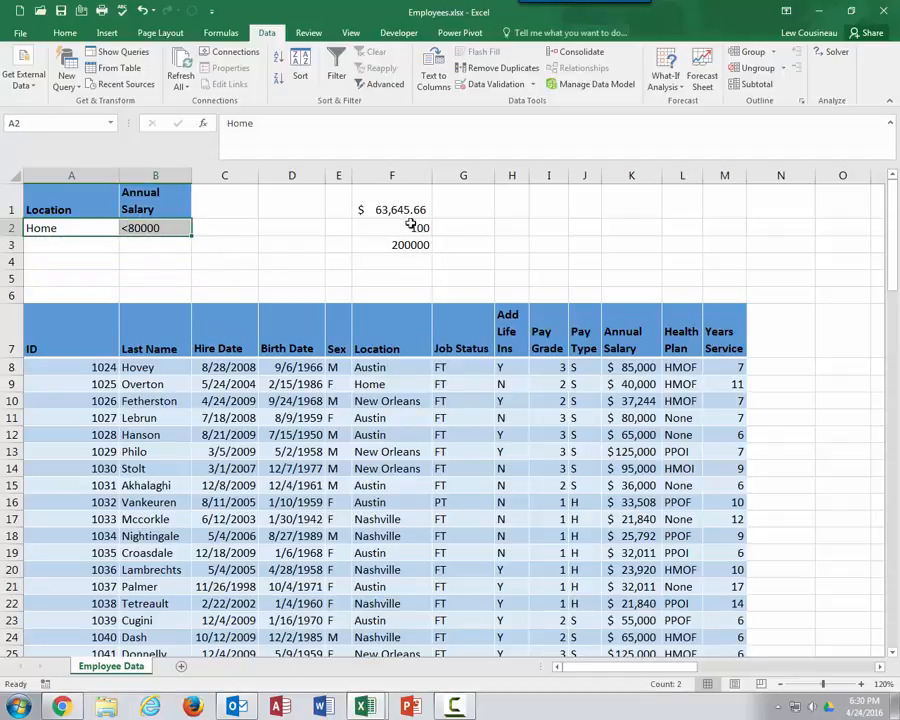
{"action": "left_click", "coordinate": [410, 228]}
{"action": "left_click", "coordinate": [406, 207]}
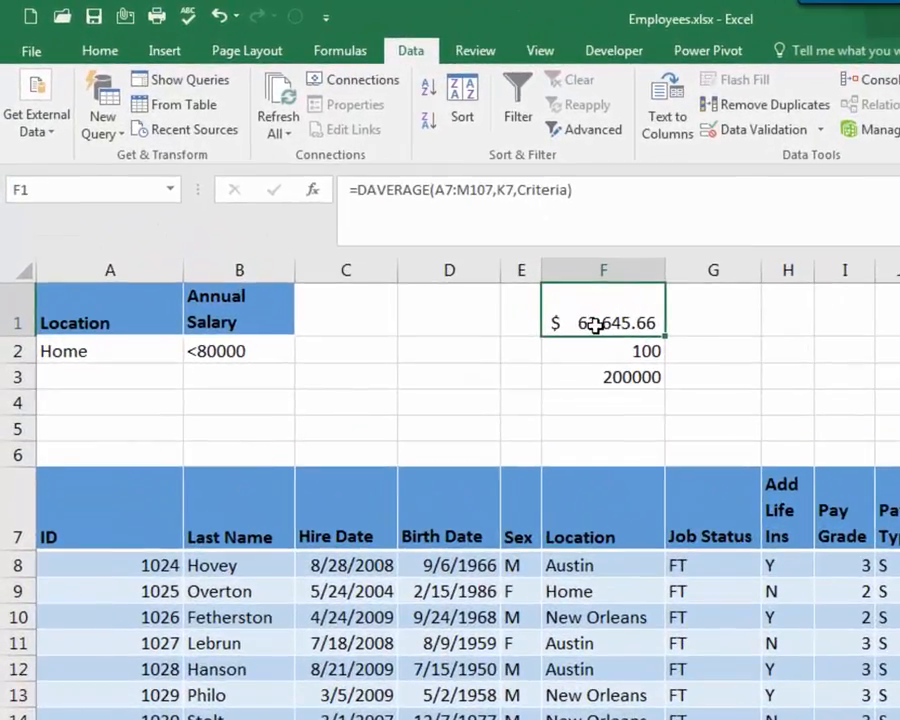
Change the DAVERAGE formula's criteria argument in F1 to A1:B2
{"action": "double_click", "coordinate": [501, 270]}
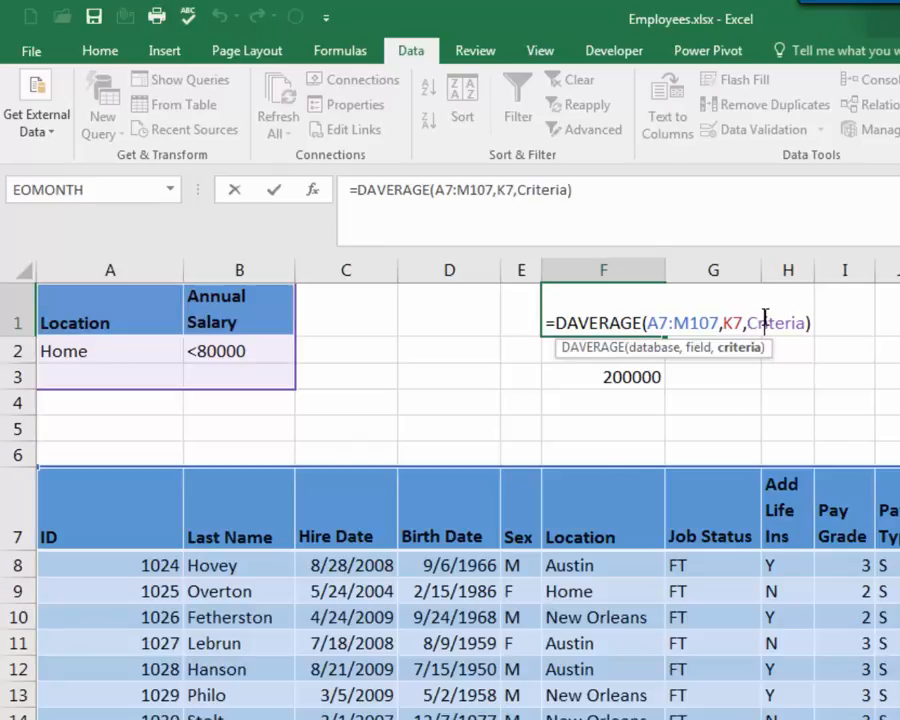
{"action": "left_click_drag", "start_coordinate": [748, 322], "coordinate": [804, 321]}
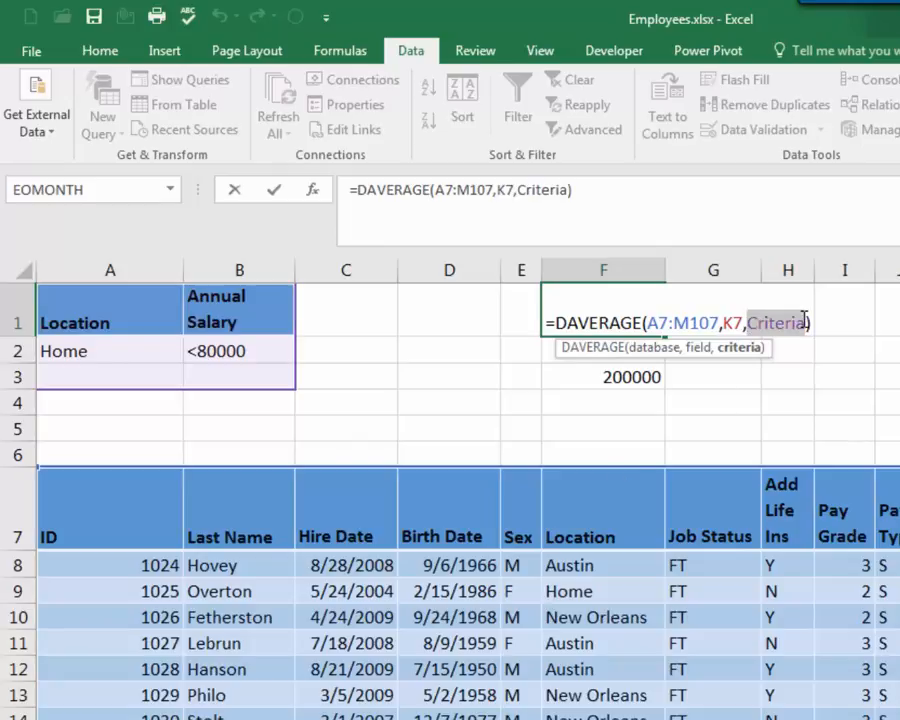
{"action": "left_click_drag", "start_coordinate": [88, 314], "coordinate": [240, 346]}
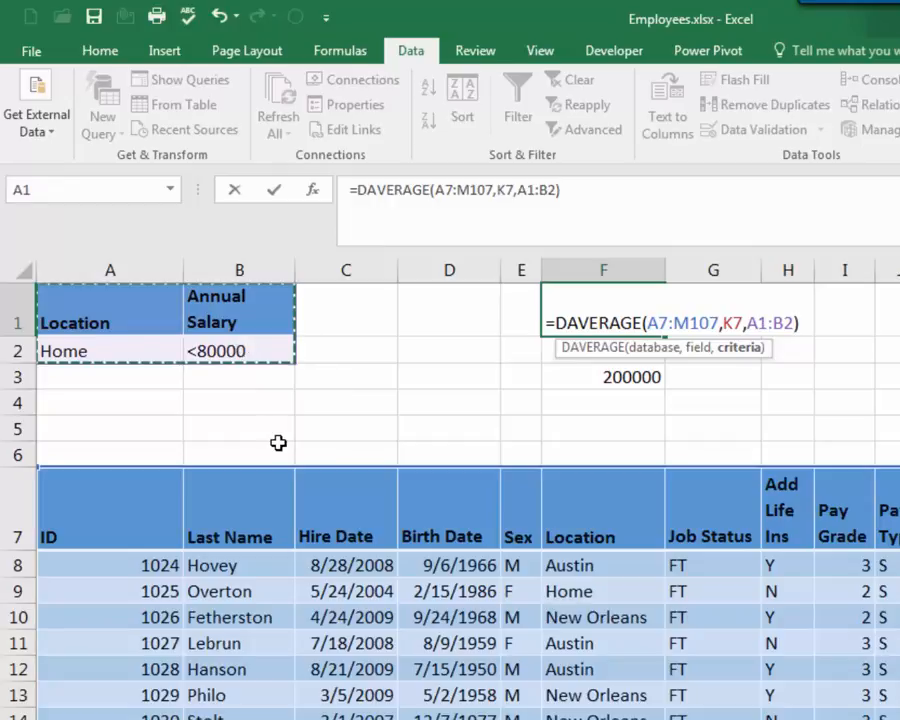
{"action": "key", "text": "Return"}
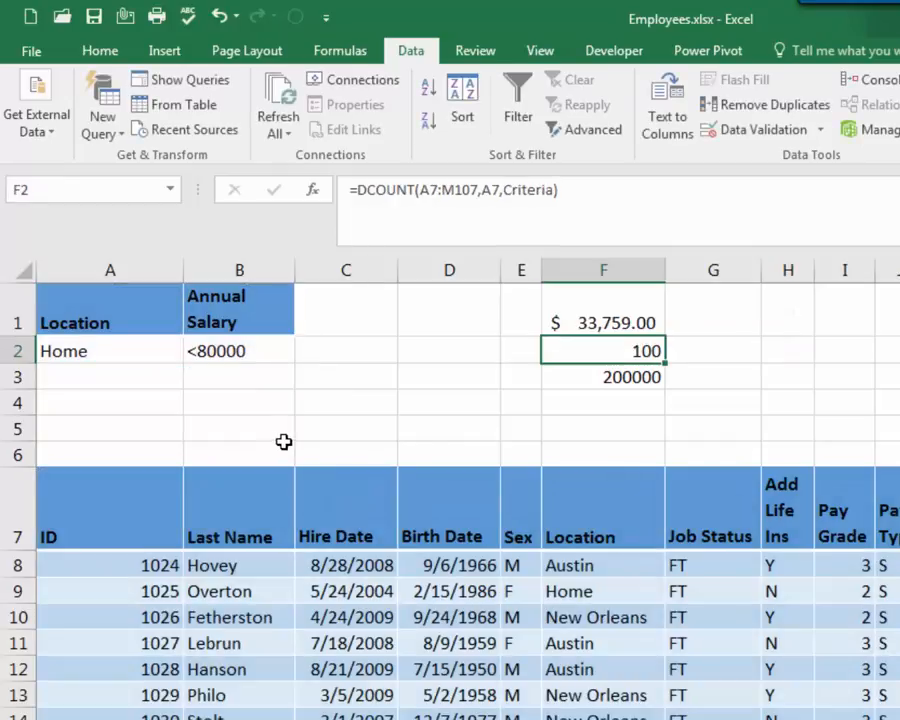
Change the DCOUNT formula's criteria argument in F2 to A1:B2
{"action": "double_click", "coordinate": [620, 353]}
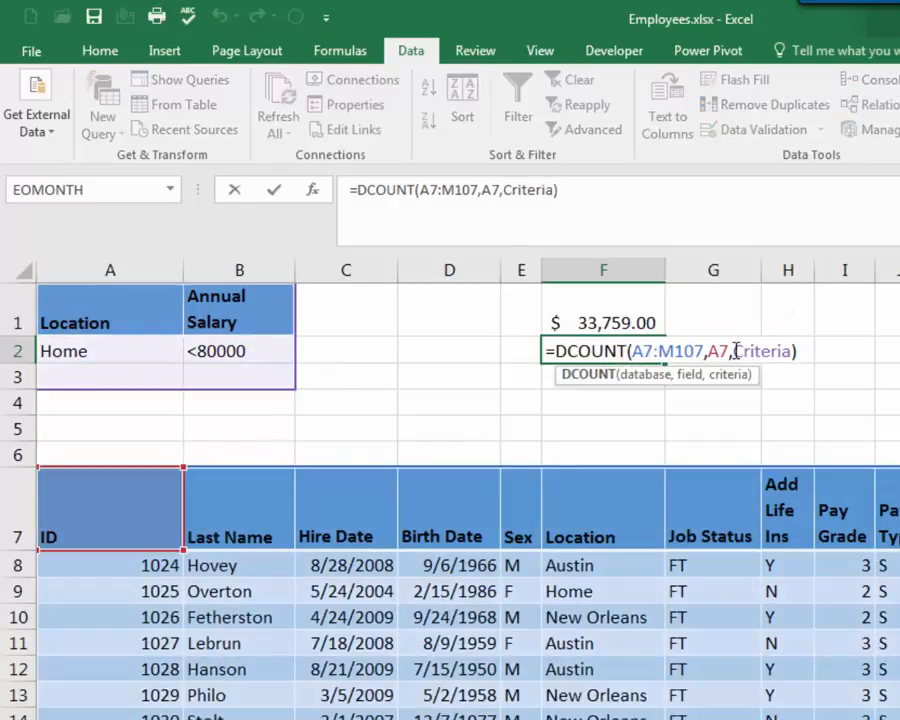
{"action": "left_click_drag", "start_coordinate": [736, 350], "coordinate": [789, 347]}
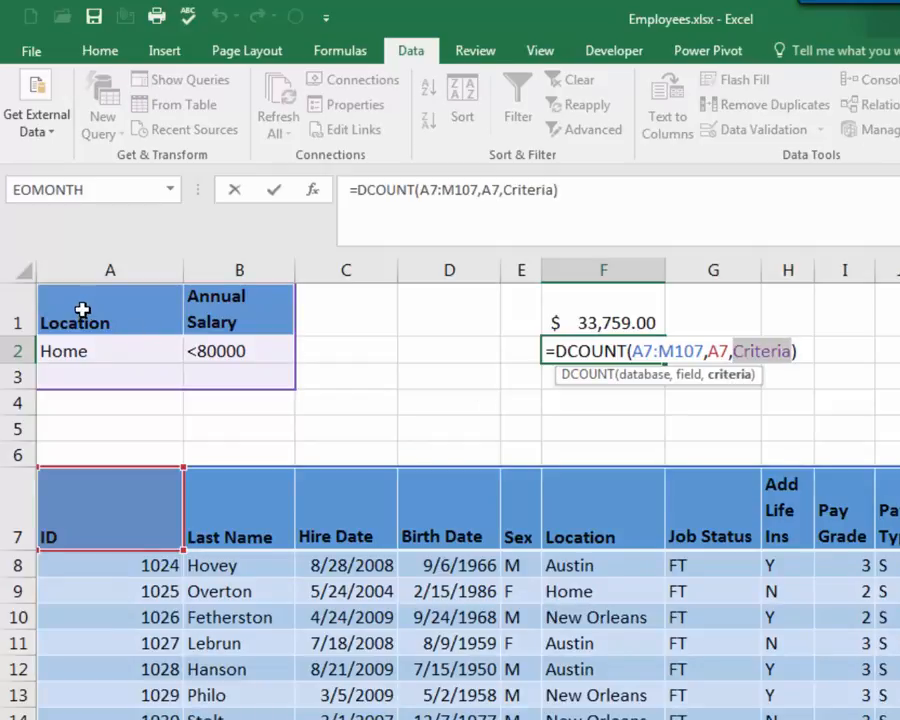
{"action": "left_click_drag", "start_coordinate": [80, 311], "coordinate": [261, 351]}
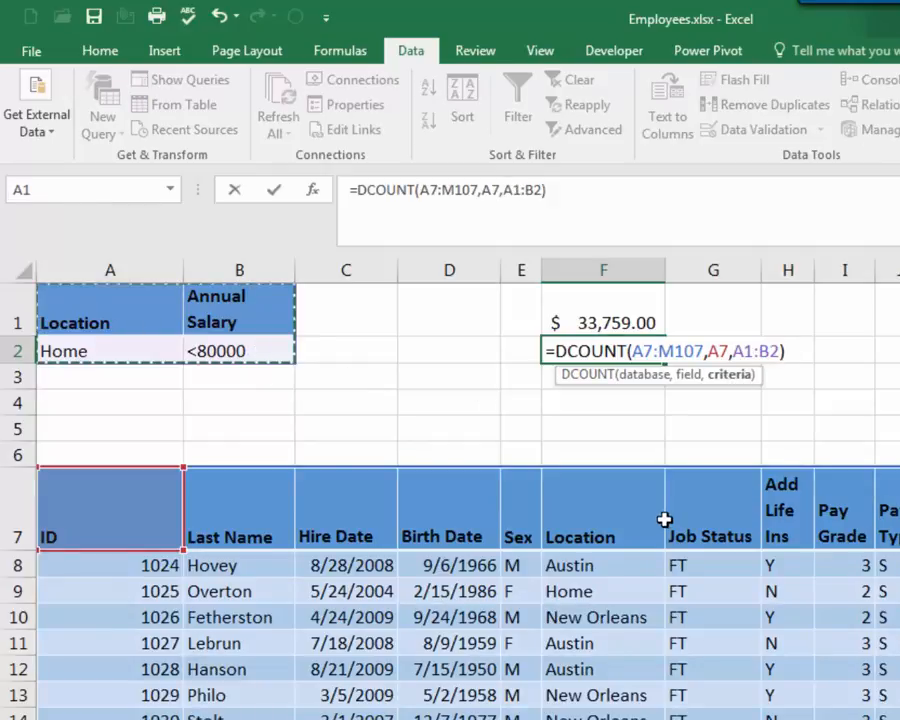
{"action": "key", "text": "Return"}
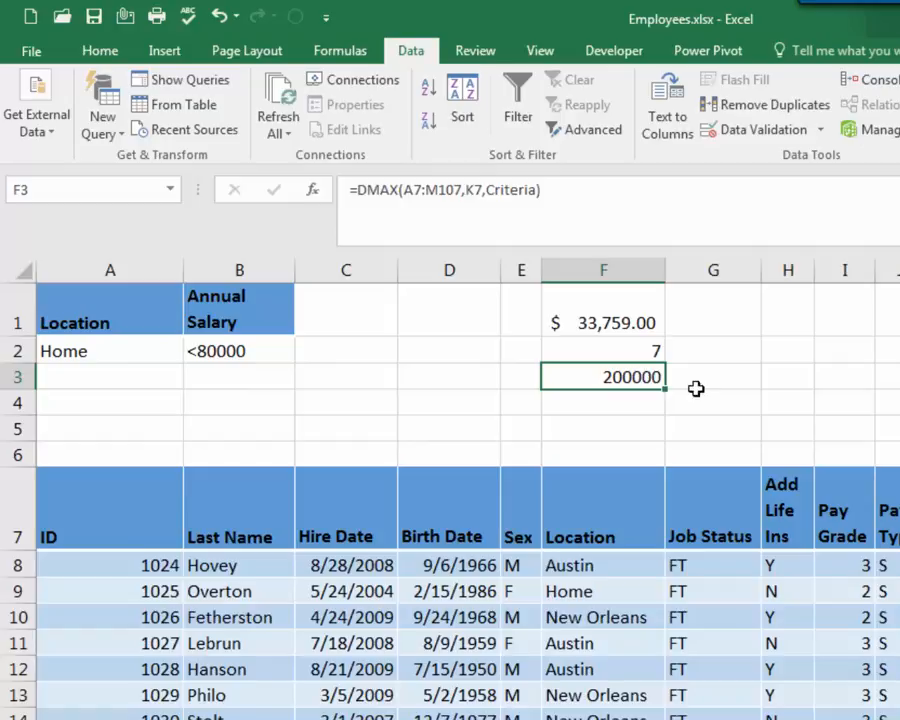
Change the DMAX formula's criteria argument in F3 to A1:B2
{"action": "double_click", "coordinate": [621, 376]}
{"action": "double_click", "coordinate": [737, 377]}
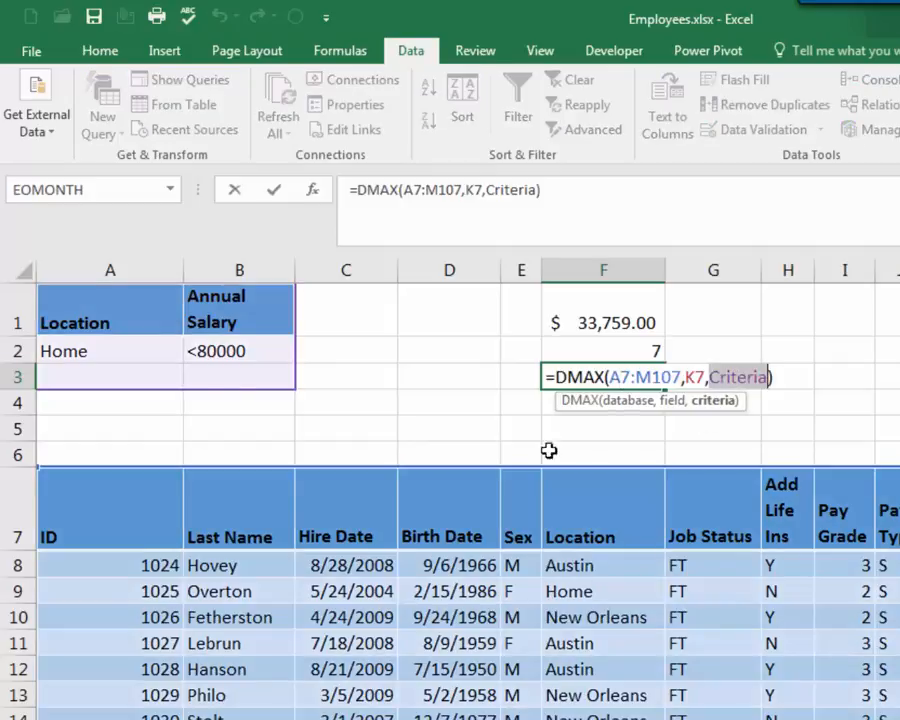
{"action": "left_click_drag", "start_coordinate": [98, 336], "coordinate": [255, 356]}
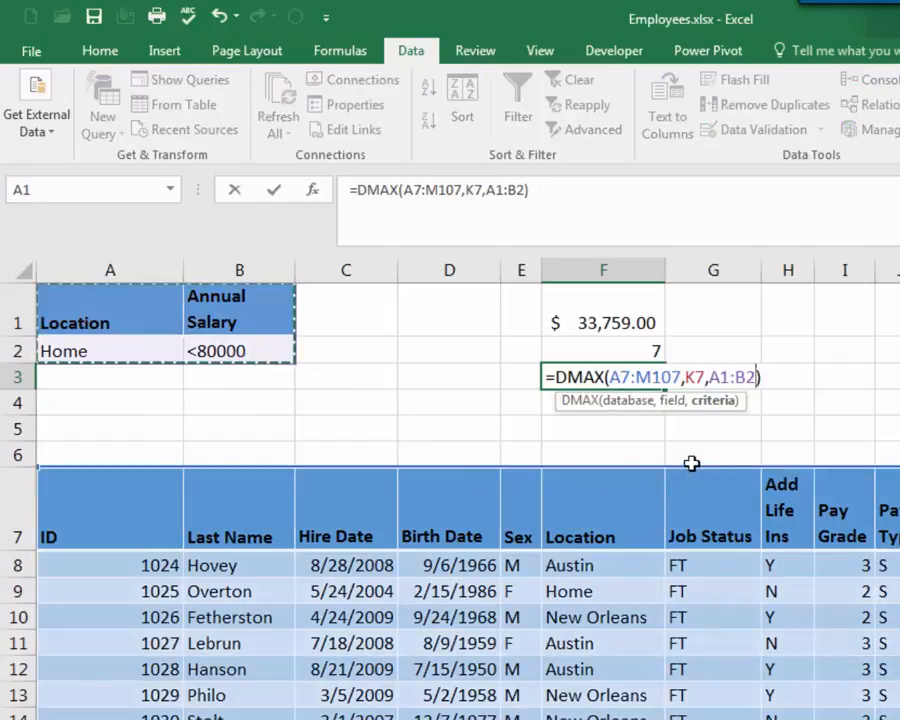
{"action": "key", "text": "Return"}
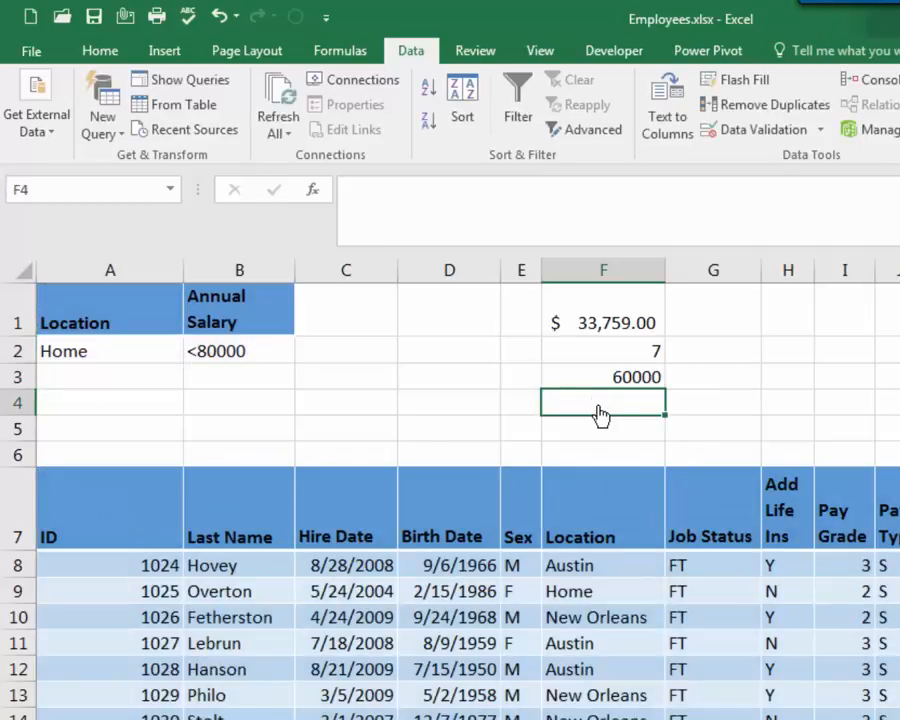
Review the results in F1:F3 and the DAVERAGE formula's field and criteria arguments against the criteria range A1:B2
{"action": "key", "text": "Up"}
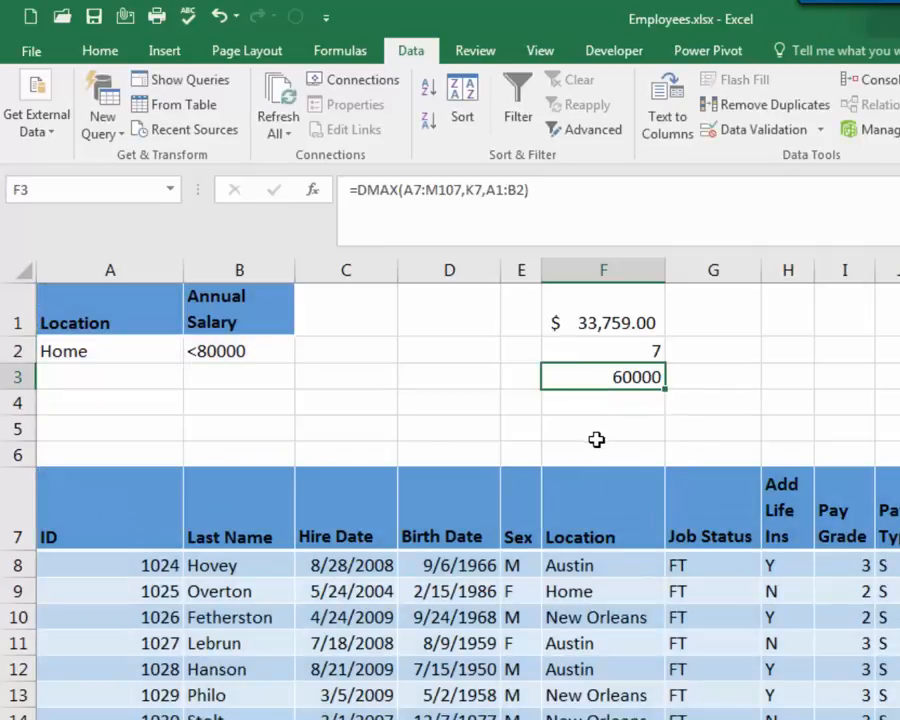
{"action": "left_click", "coordinate": [602, 346]}
{"action": "left_click", "coordinate": [603, 317]}
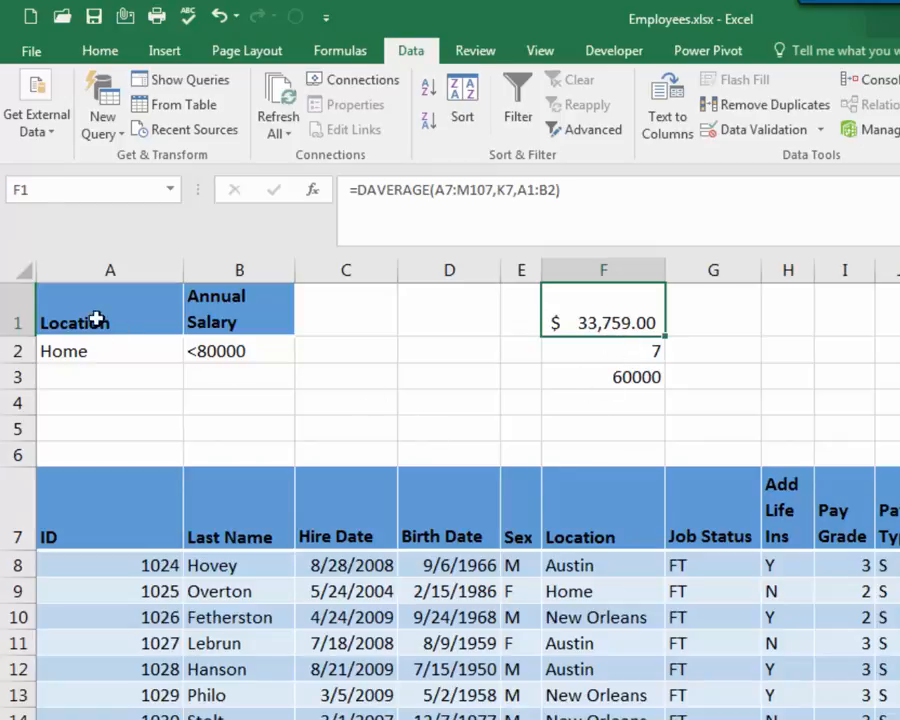
{"action": "left_click_drag", "start_coordinate": [94, 319], "coordinate": [240, 351]}
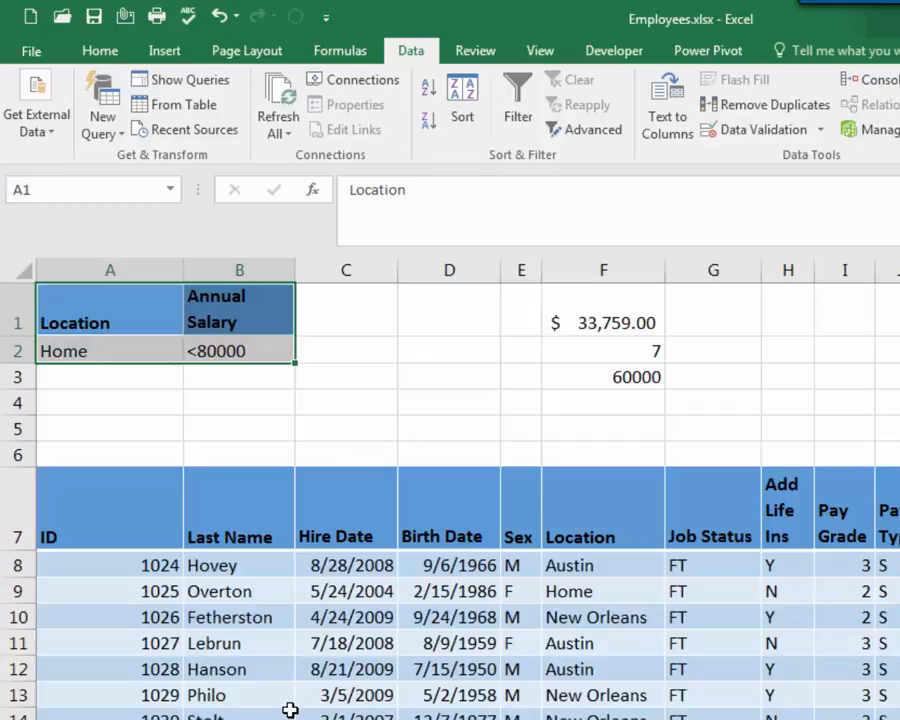
{"action": "left_click_drag", "start_coordinate": [129, 355], "coordinate": [206, 352]}
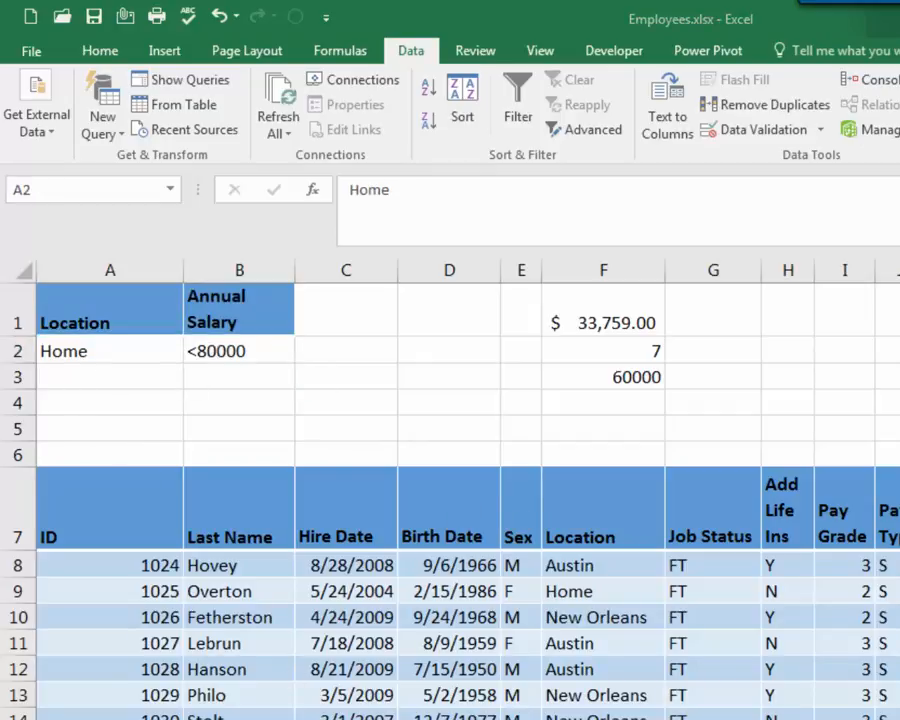
{"action": "left_click", "coordinate": [594, 318]}
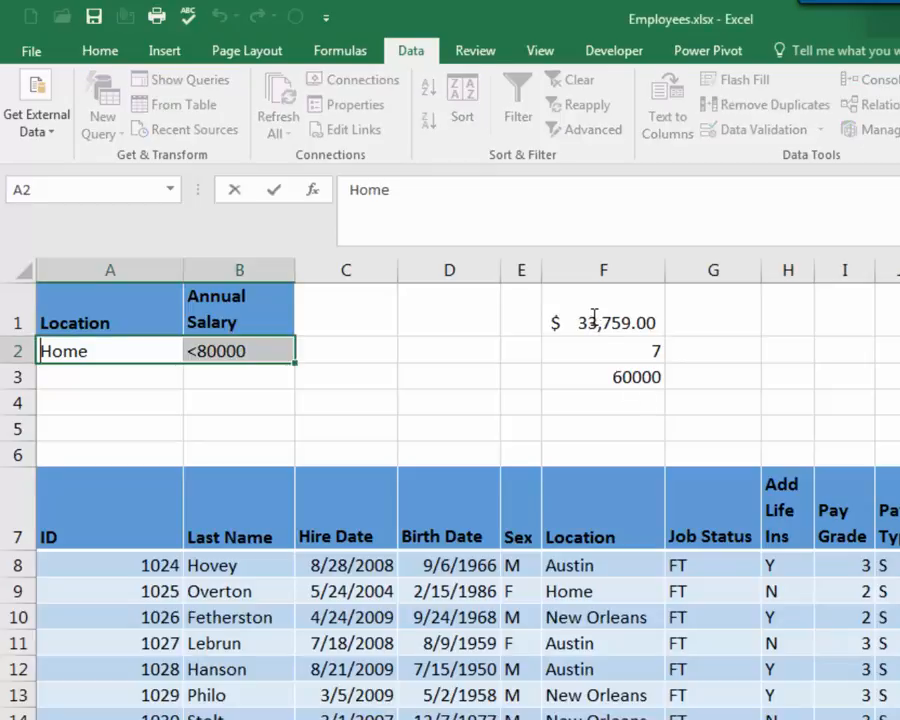
{"action": "left_click", "coordinate": [594, 318]}
{"action": "double_click", "coordinate": [596, 320]}
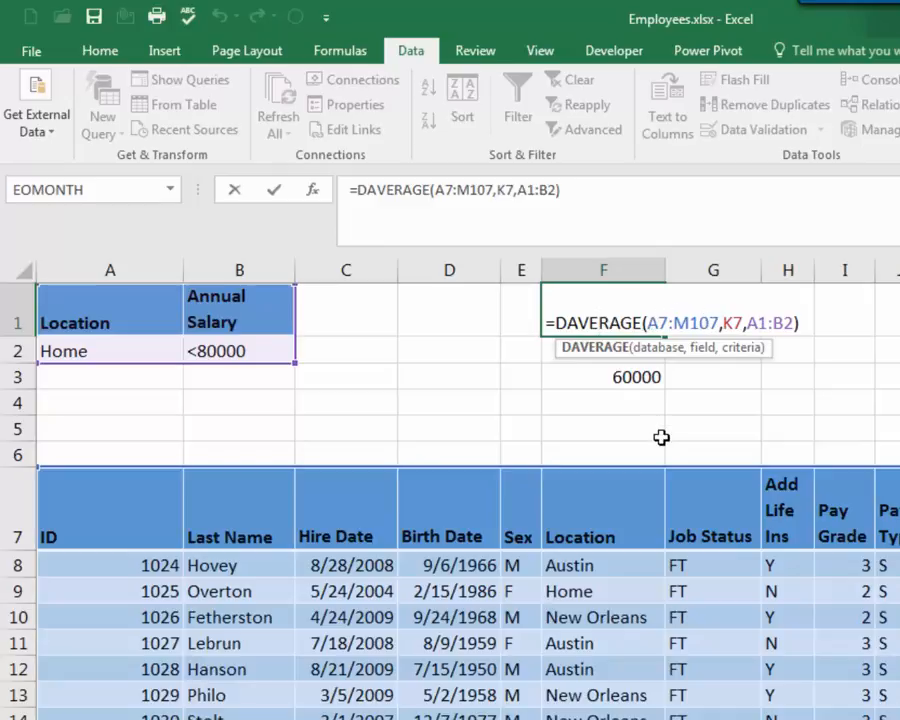
{"action": "left_click", "coordinate": [702, 350]}
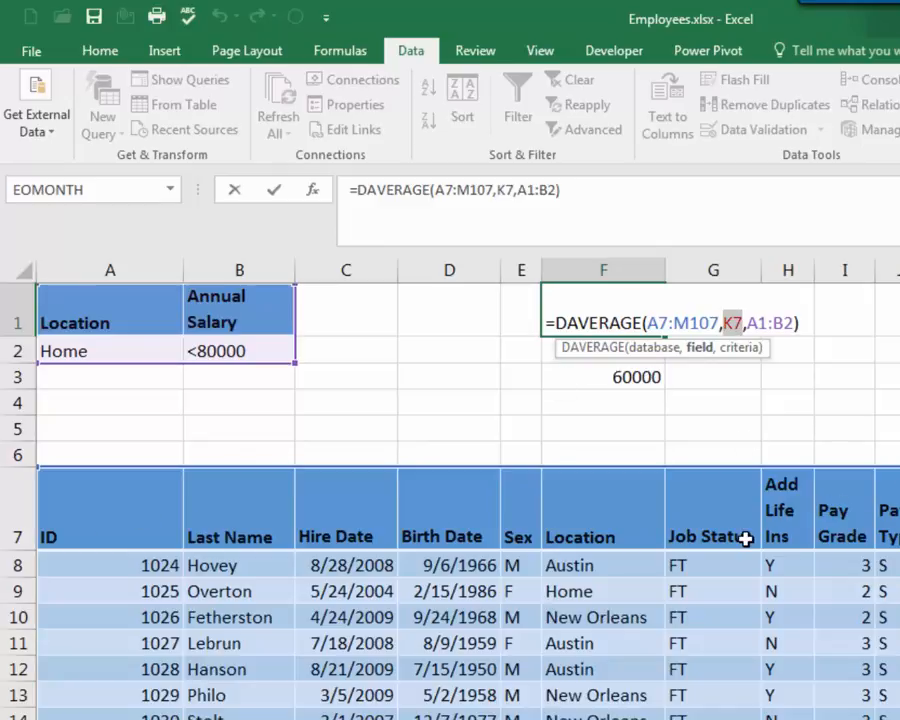
{"action": "left_click", "coordinate": [740, 350]}
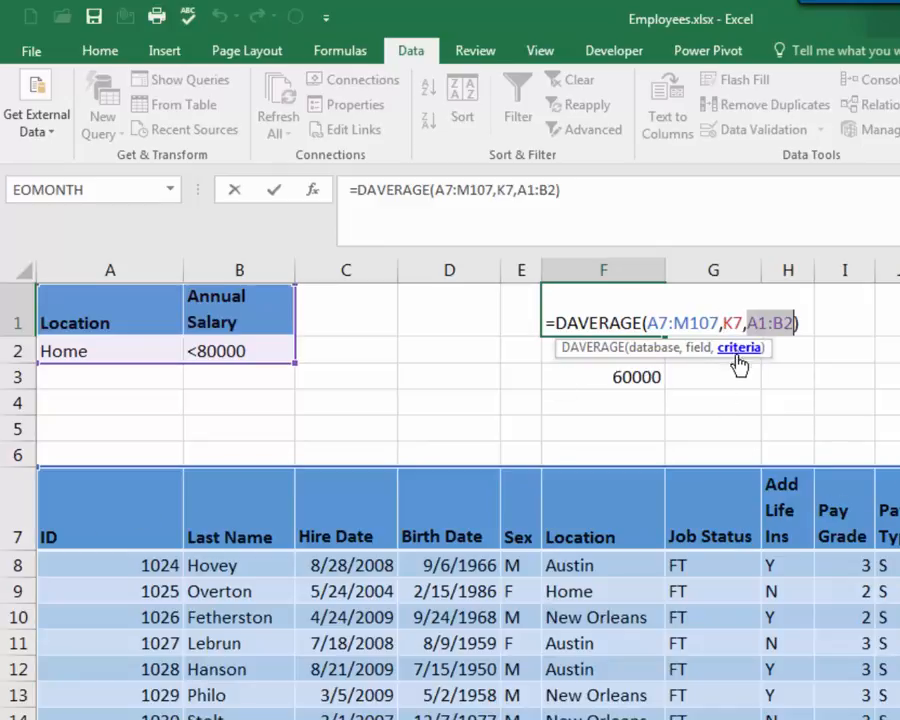